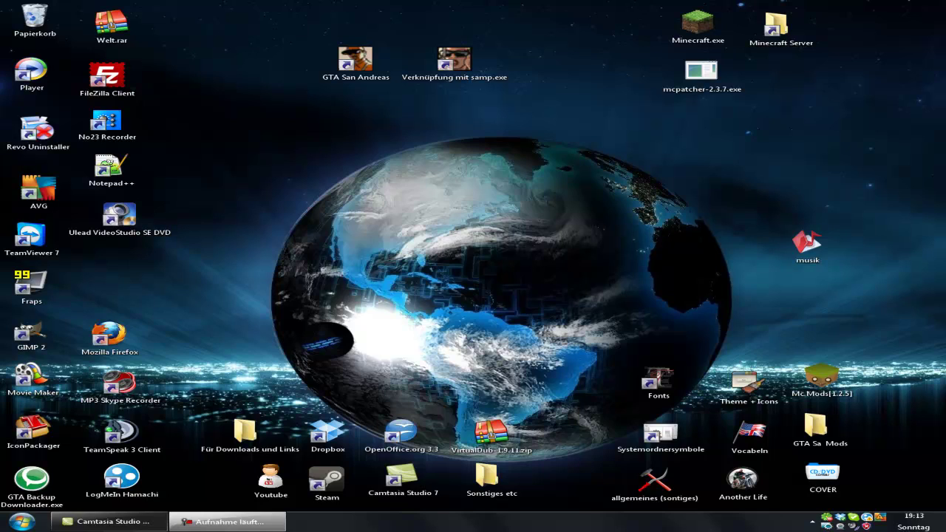
# - Open the Windows Start menu from the taskbar
pyautogui.click(22, 522)
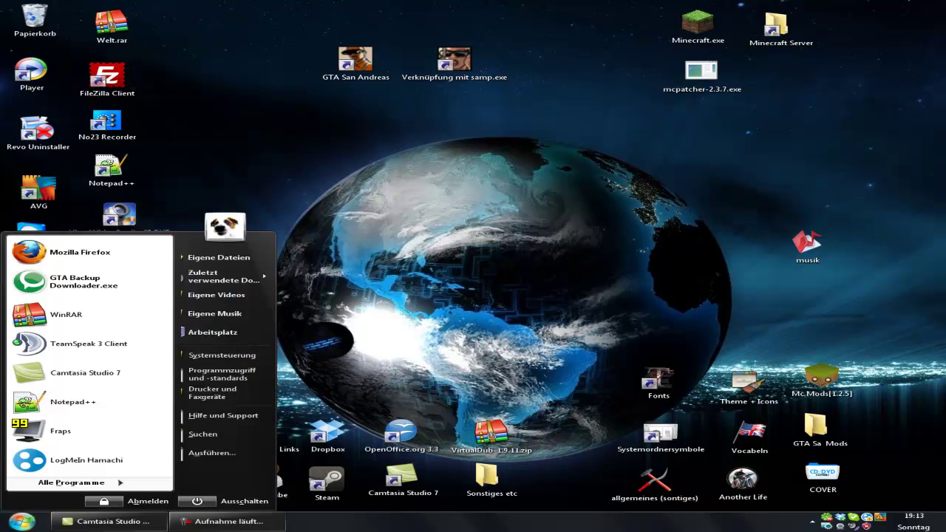
# - Launch Firefox and load ddj-minecraft.webs.com from the address bar suggestion
pyautogui.click(111, 177)
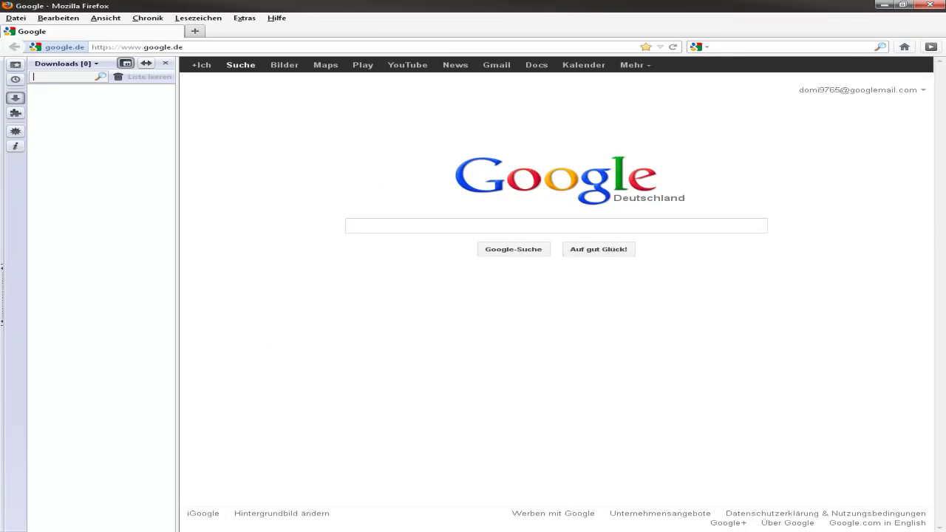
pyautogui.hotkey('ctrl', 'l')
pyautogui.write('d')
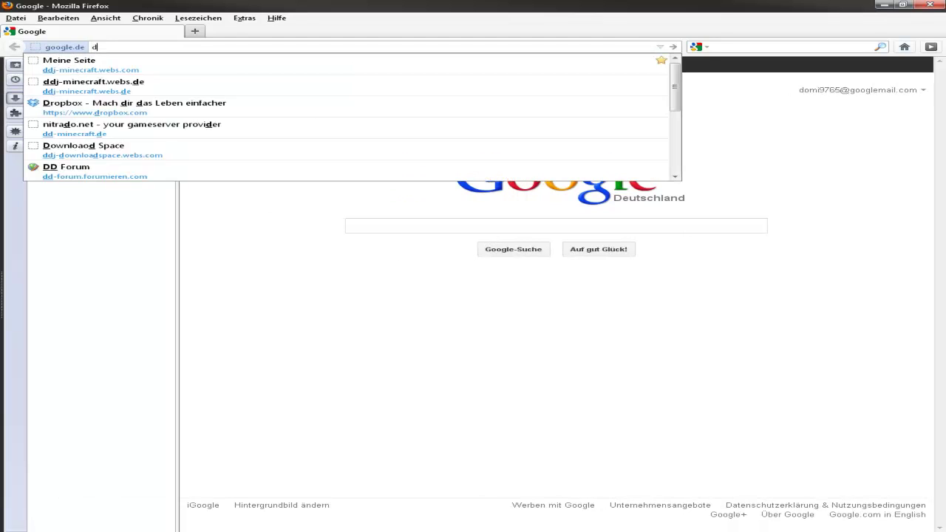
pyautogui.write('dj-')
pyautogui.press('Down')
pyautogui.press('Return')
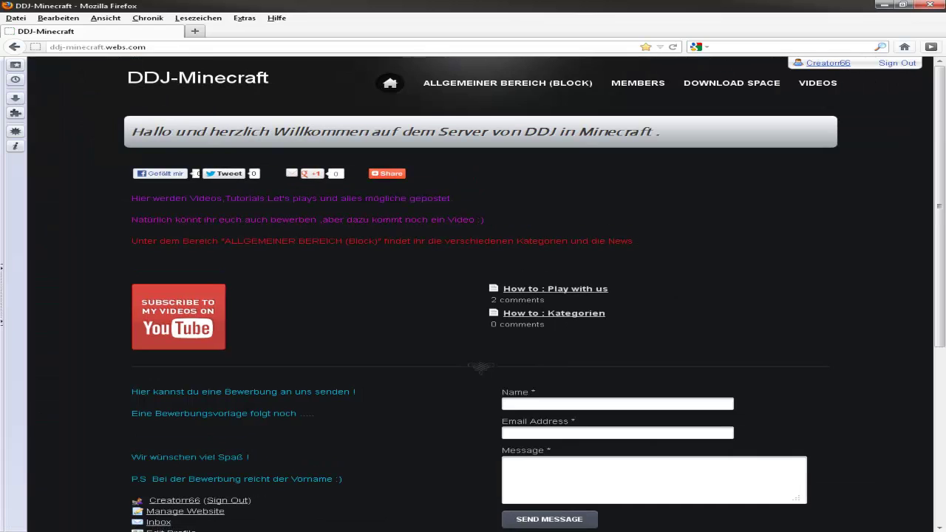
# - In Download Space, follow the MUST HAVE + DETAILED RADAR MOD link to Dropbox
pyautogui.click(732, 83)
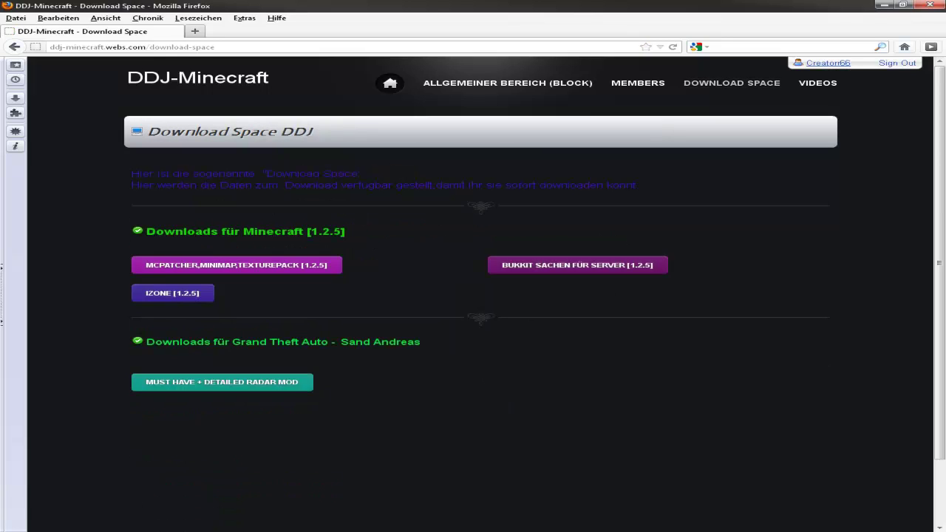
pyautogui.scroll(-2, 221, 310)
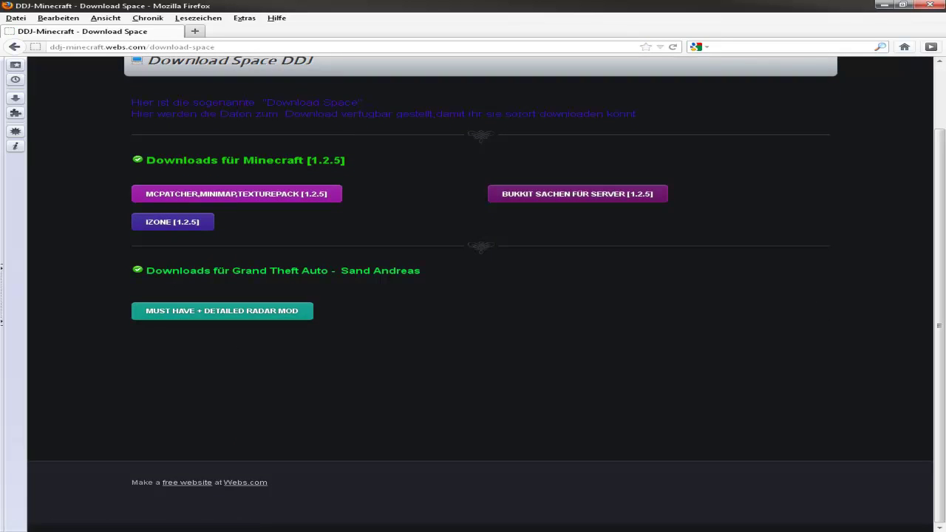
pyautogui.click(222, 311)
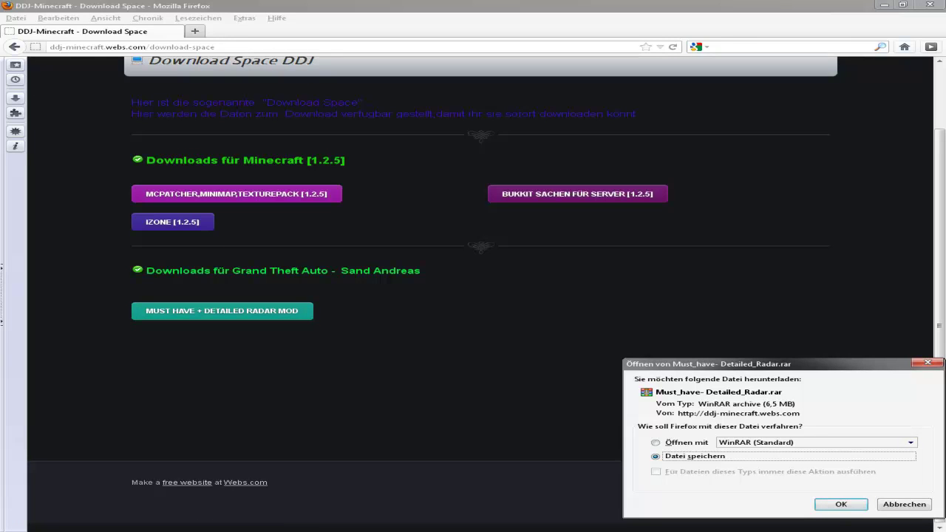
pyautogui.press('Escape')
pyautogui.moveTo(214, 47); pyautogui.dragTo(50, 47)
pyautogui.click(222, 311)
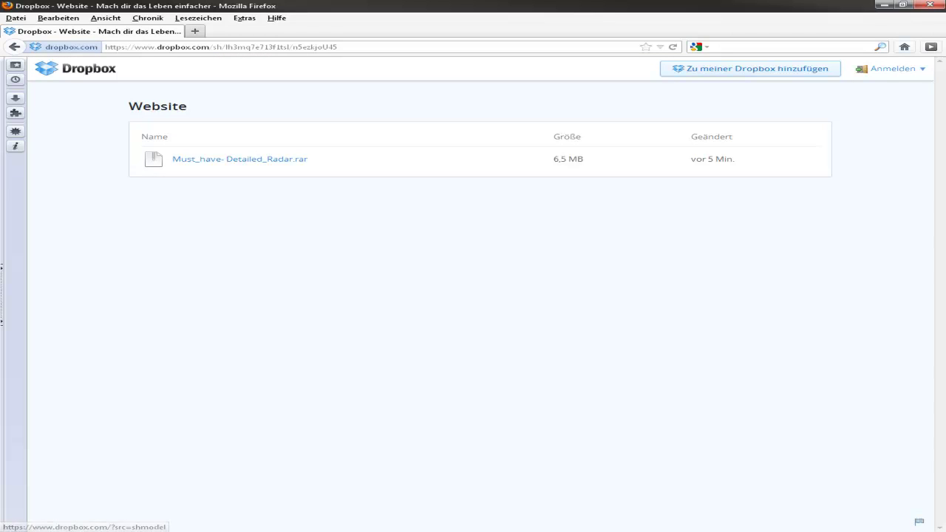
# - Save Must_have- Detailed_Radar.rar from Dropbox, then close the Downloads sidebar and Firefox
pyautogui.click(239, 159)
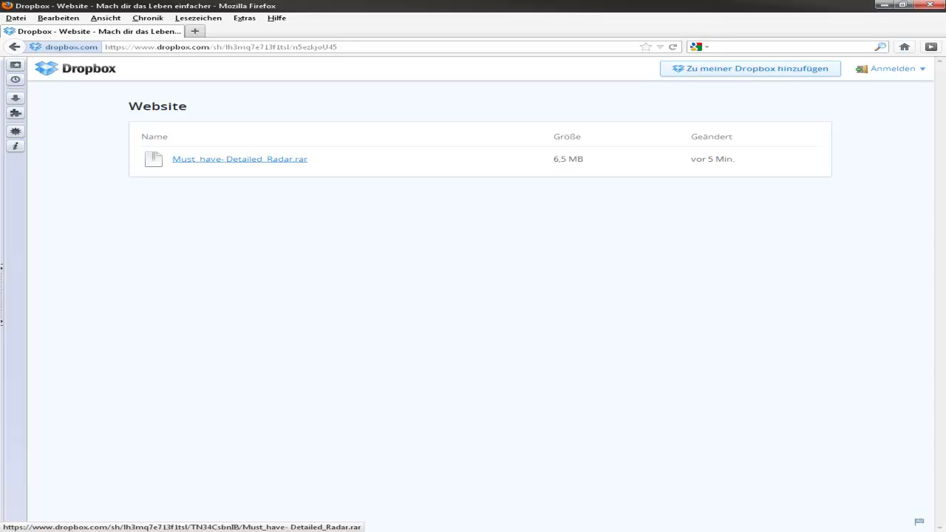
pyautogui.click(240, 159)
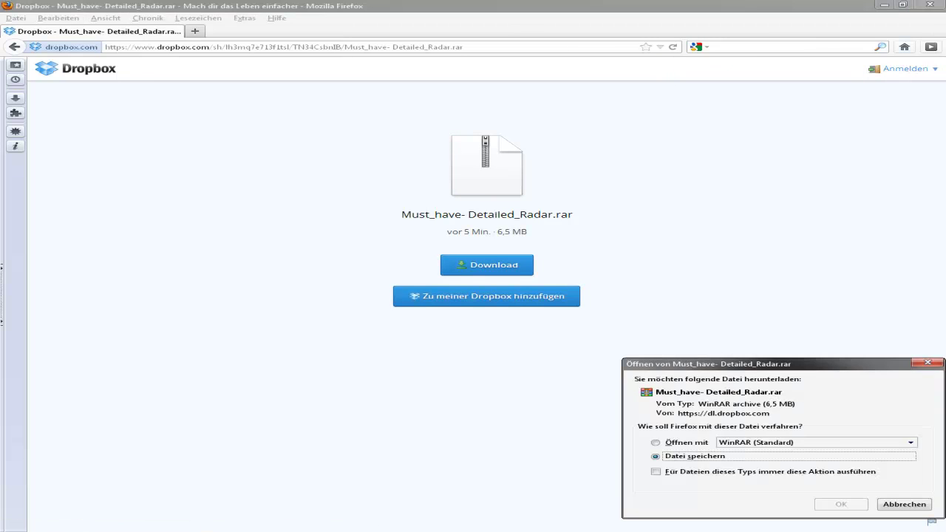
pyautogui.press('Return')
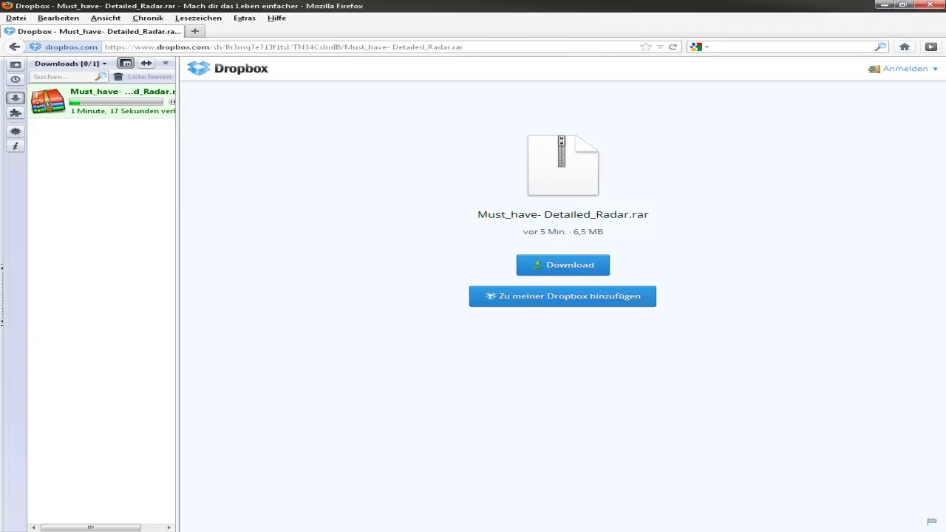
pyautogui.click(166, 63)
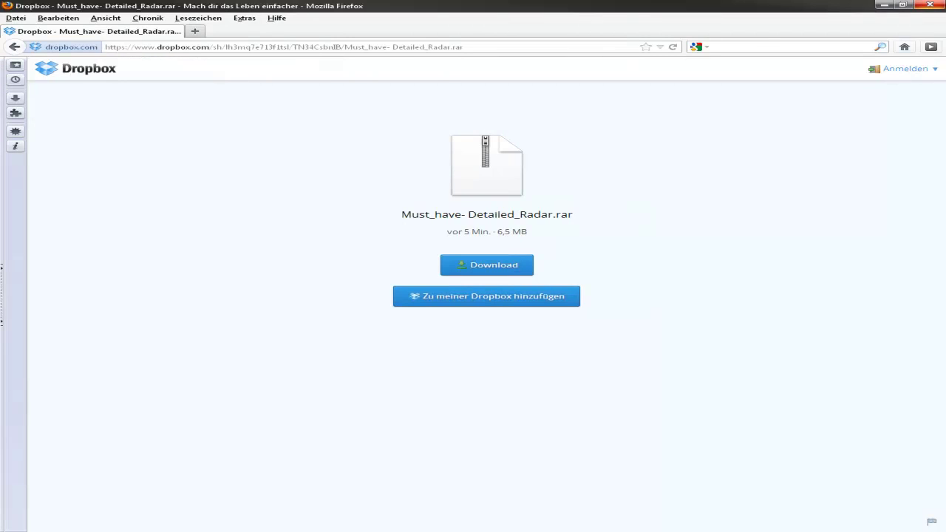
pyautogui.click(924, 4)
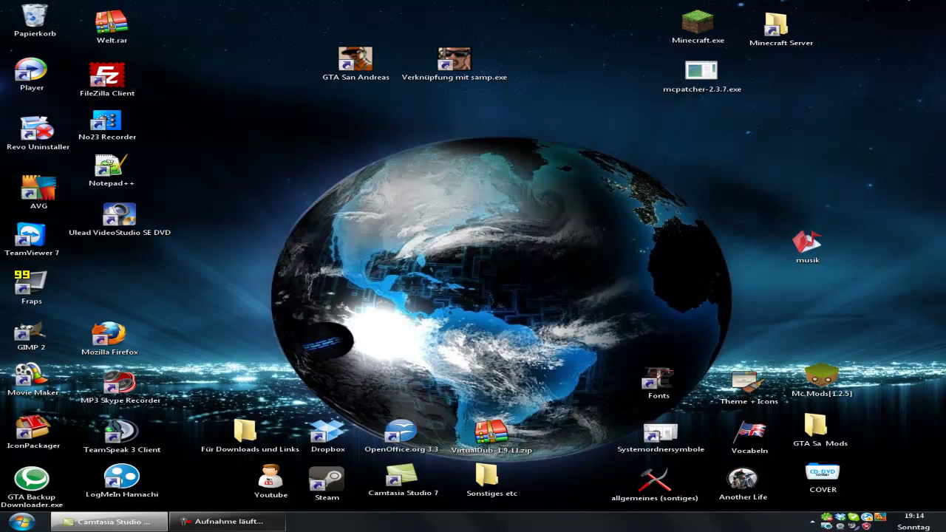
# - Open Eigene Dateien > Downloads and delete the first batch of 8 old files
pyautogui.click(22, 522)
pyautogui.click(222, 259)
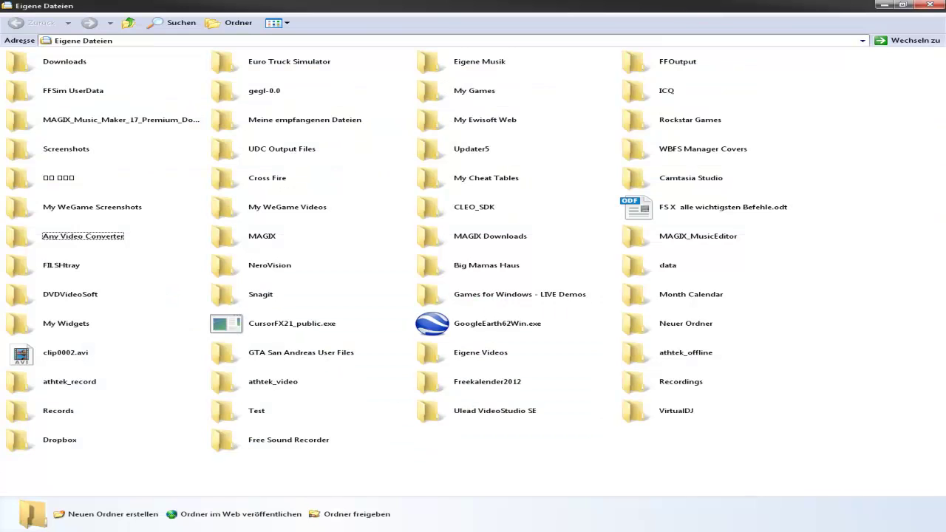
pyautogui.doubleClick(64, 62)
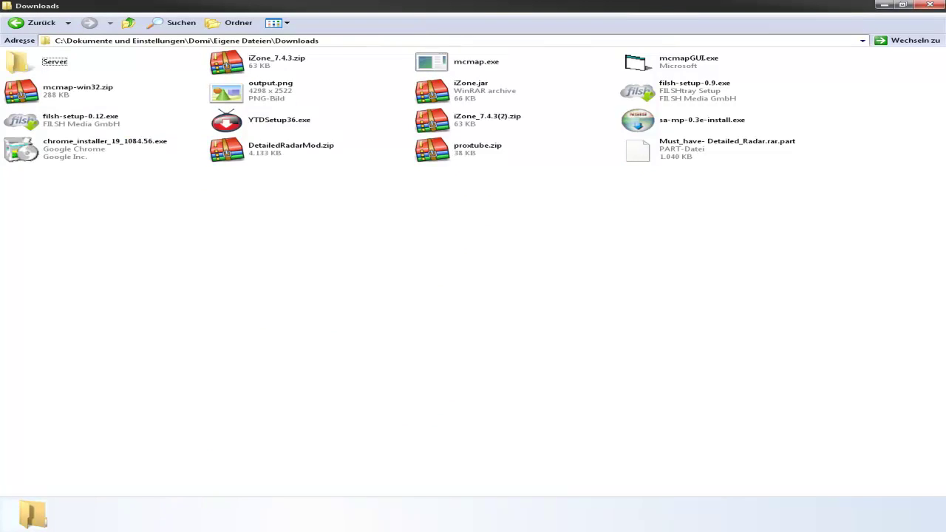
pyautogui.rightClick(259, 59)
pyautogui.press('Return')
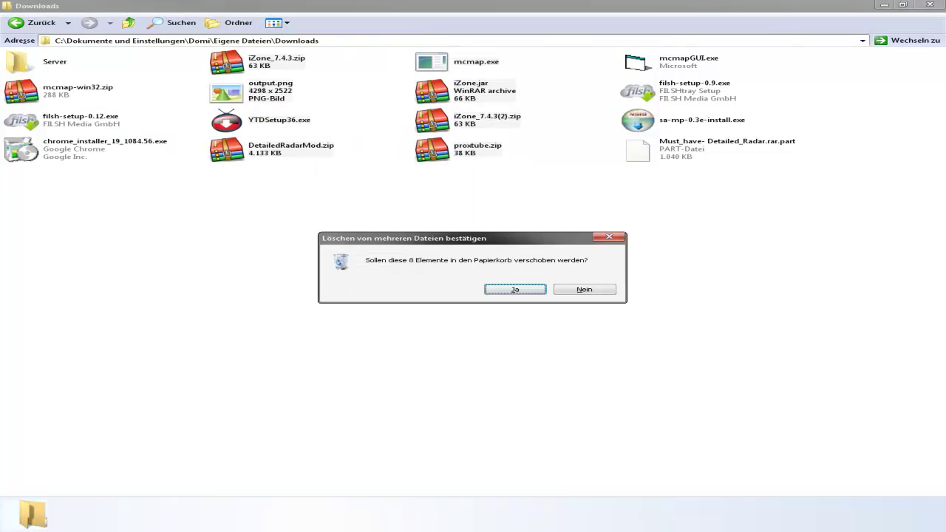
pyautogui.press('Return')
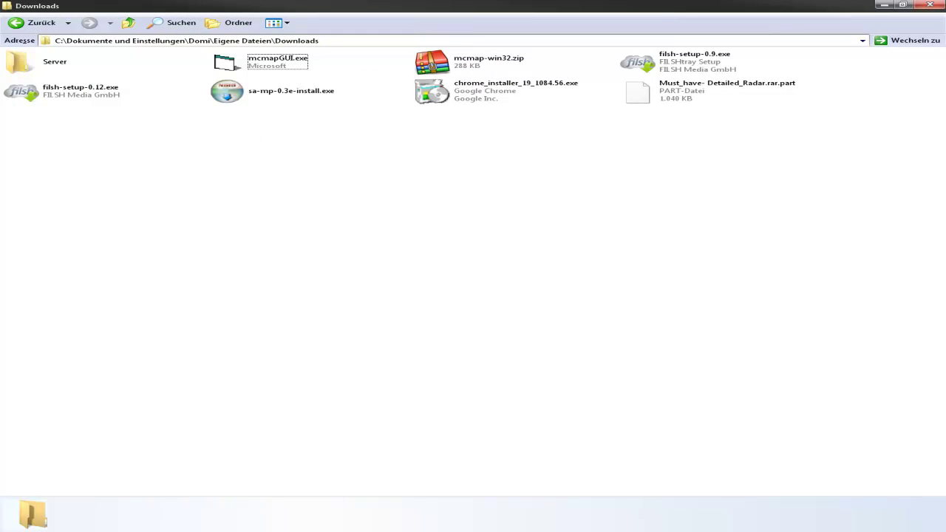
# - Delete the remaining mcmap and filsh files and old installers, then close the window
pyautogui.moveTo(747, 63); pyautogui.dragTo(292, 65)
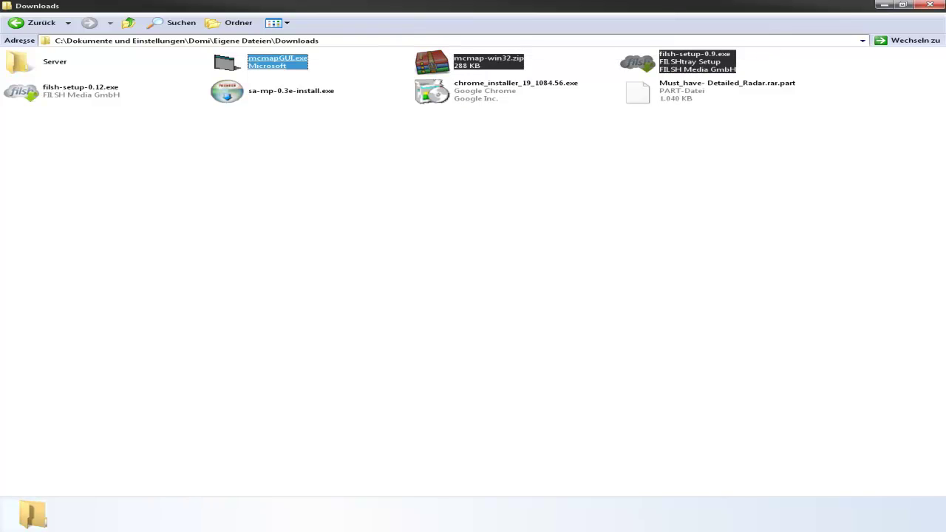
pyautogui.hotkey('shift', 'F10')
pyautogui.press('Down')
pyautogui.press('Down')
pyautogui.press('Down')
pyautogui.press('Down')
pyautogui.press('Down')
pyautogui.press('Down')
pyautogui.press('Down')
pyautogui.press('Down')
pyautogui.press('Down')
pyautogui.press('Down')
pyautogui.press('Down')
pyautogui.press('Down')
pyautogui.press('Down')
pyautogui.press('Return')
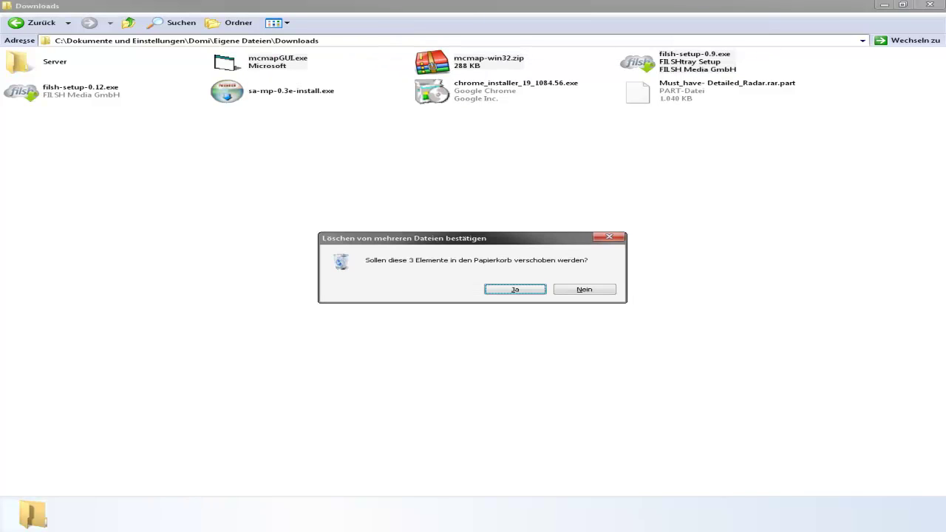
pyautogui.press('Return')
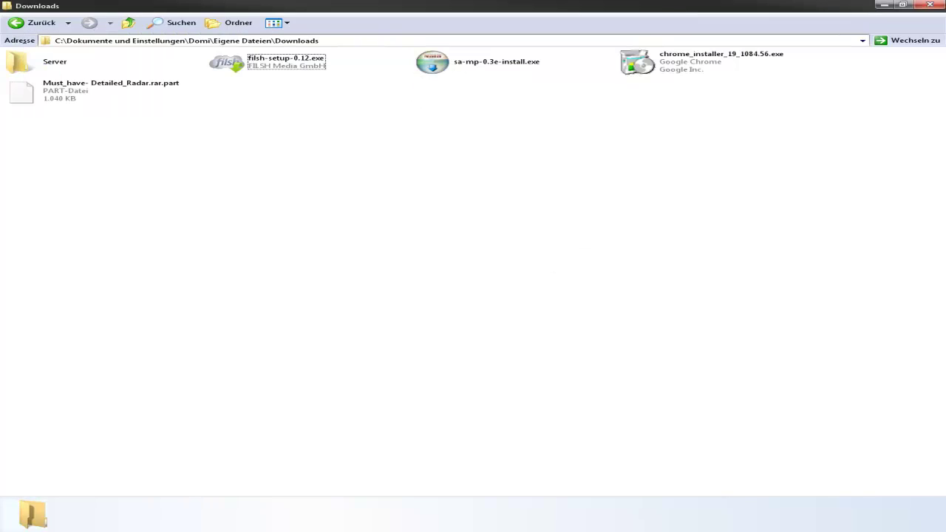
pyautogui.moveTo(560, 100); pyautogui.dragTo(276, 48)
pyautogui.moveTo(784, 89); pyautogui.dragTo(316, 56)
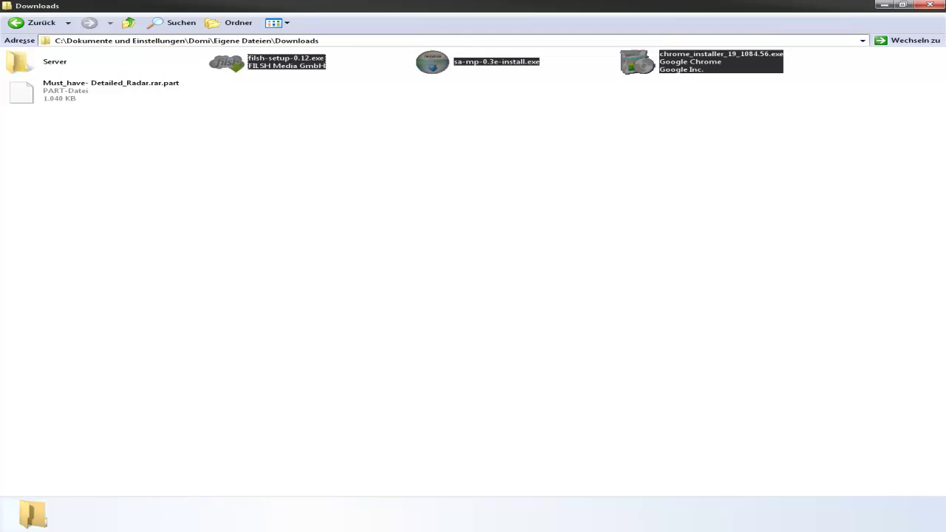
pyautogui.rightClick(317, 56)
pyautogui.press('Return')
pyautogui.press('Return')
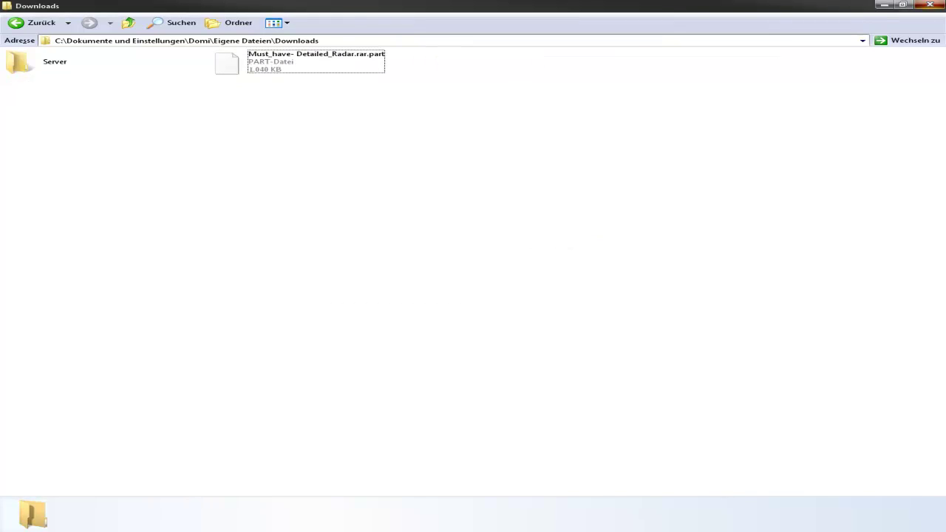
pyautogui.click(929, 4)
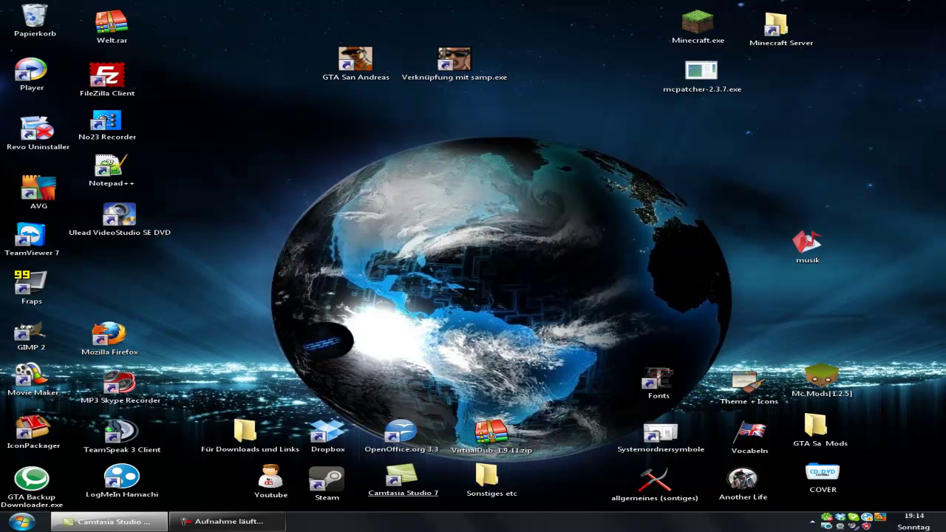
# - Browse via Arbeitsplatz to D:\Programme\Grand Theft Auto San Andreas
pyautogui.click(22, 522)
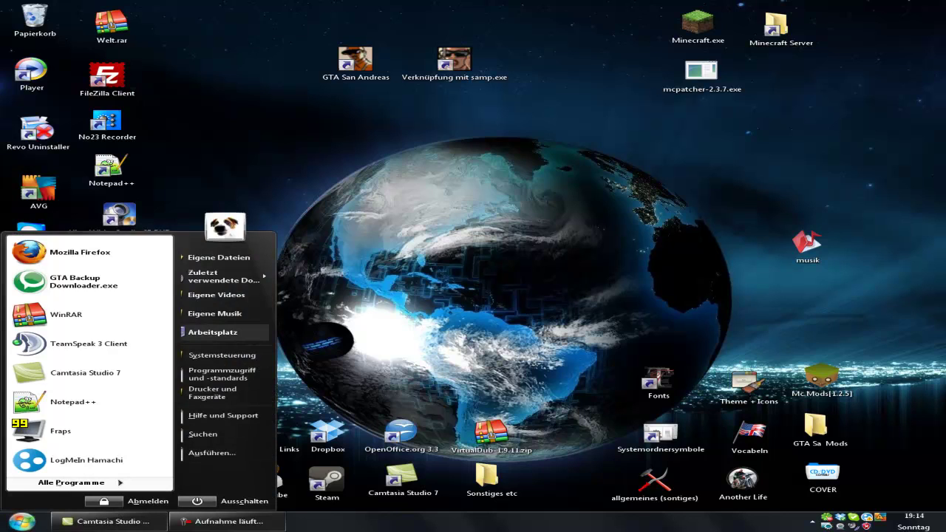
pyautogui.click(213, 332)
pyautogui.click(589, 129)
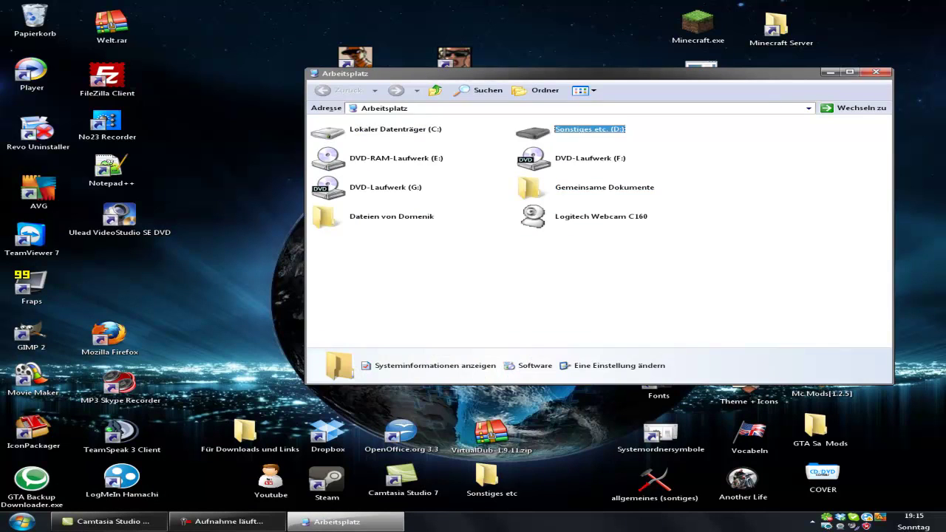
pyautogui.doubleClick(589, 129)
pyautogui.doubleClick(572, 129)
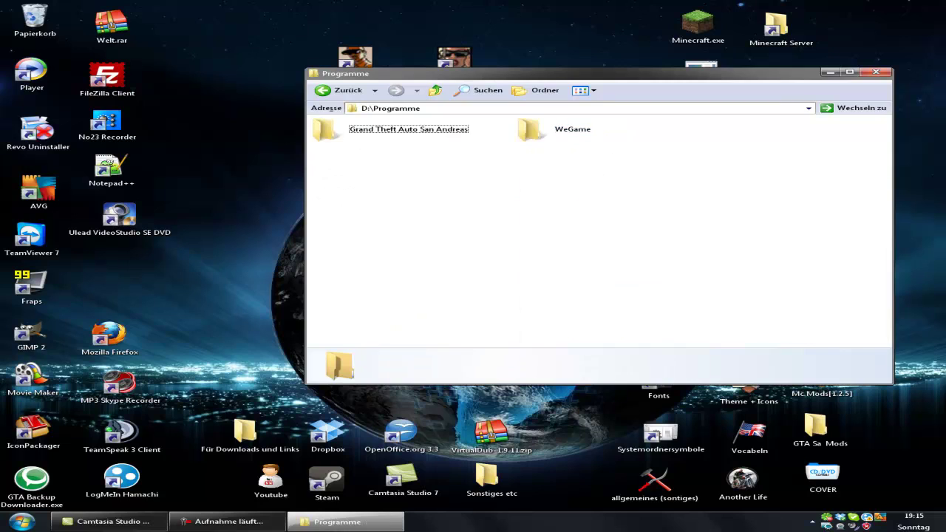
pyautogui.doubleClick(408, 129)
pyautogui.scroll(-5, 595, 229)
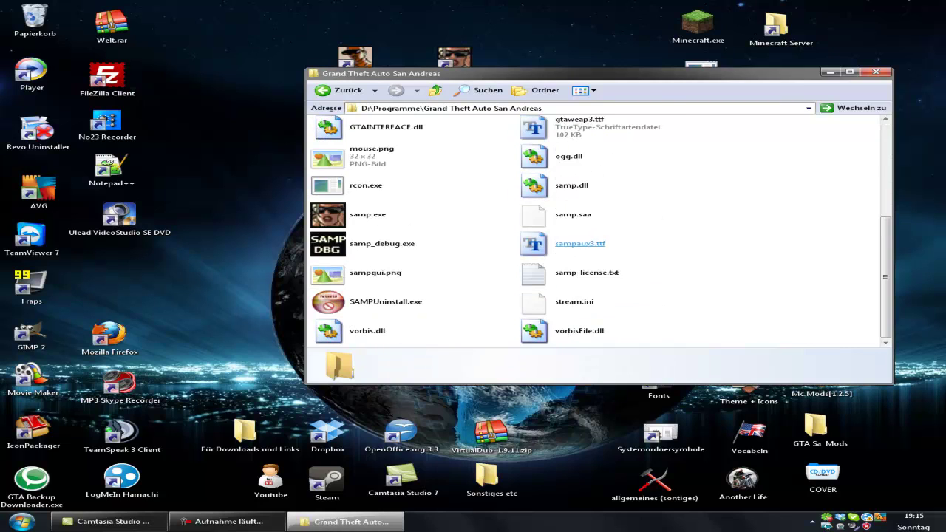
pyautogui.click(451, 108)
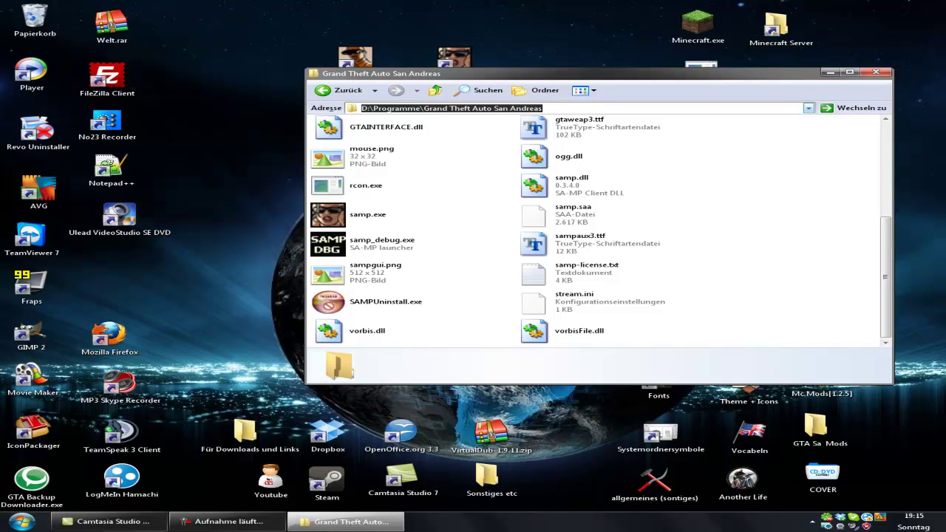
pyautogui.click(885, 277)
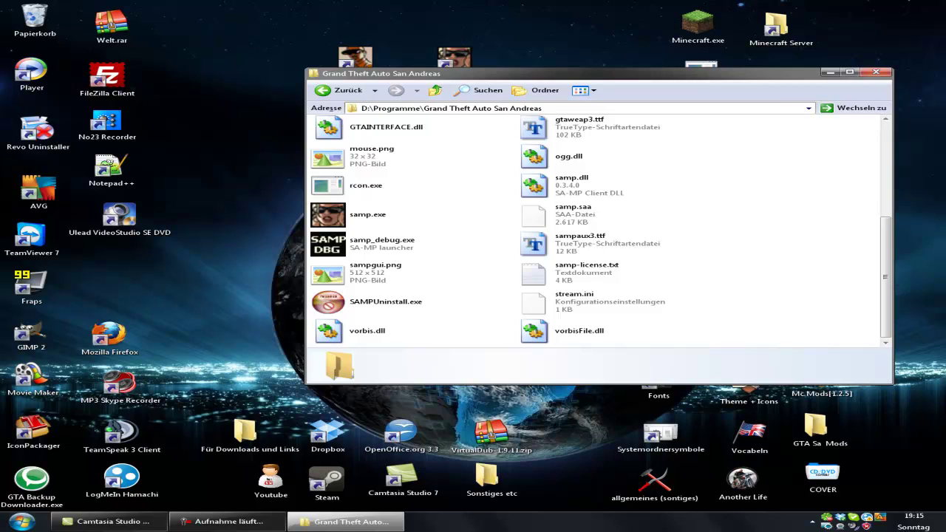
# - Move the game folder window up-left, minimize it, and reopen the Start menu
pyautogui.moveTo(444, 73); pyautogui.dragTo(219, 54)
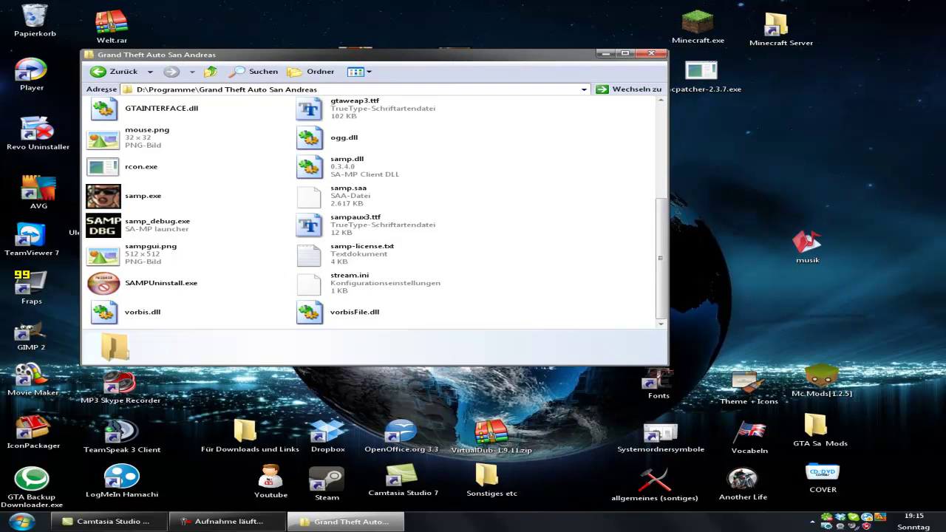
pyautogui.click(22, 521)
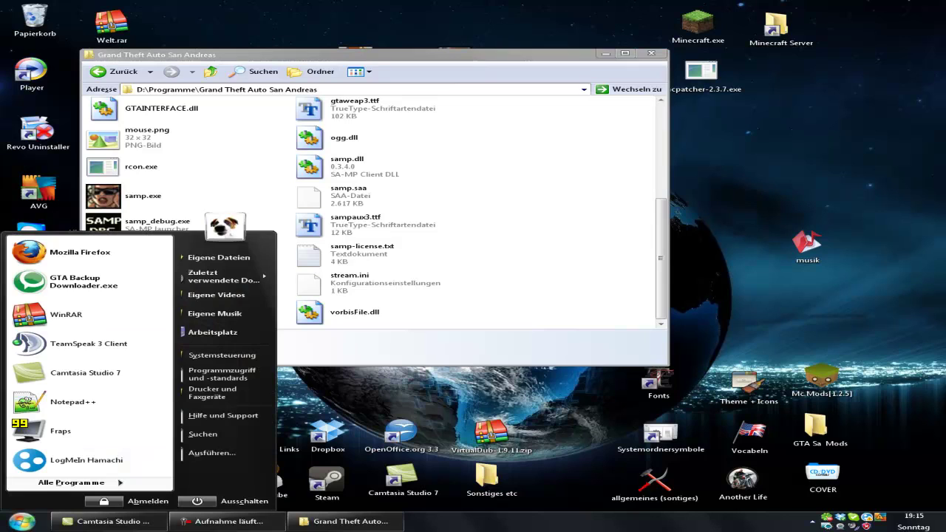
pyautogui.click(347, 521)
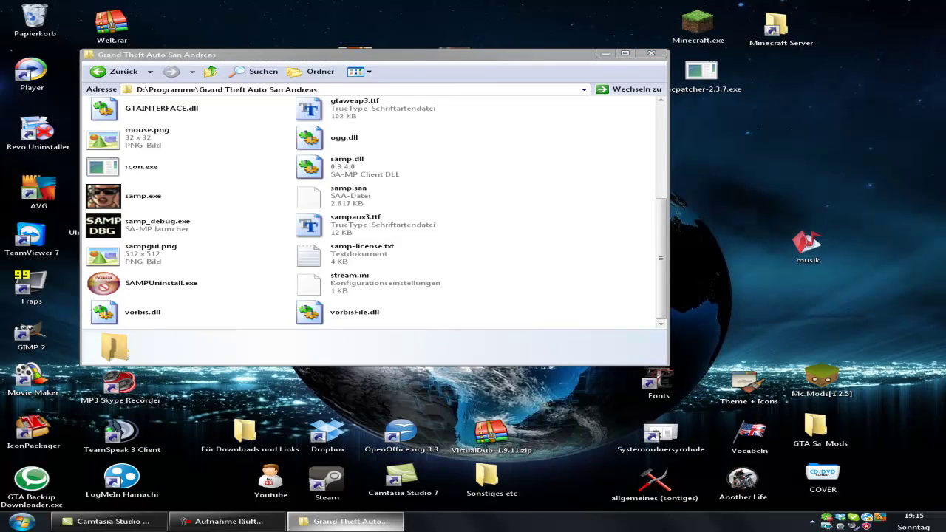
pyautogui.click(347, 521)
pyautogui.click(347, 521)
pyautogui.click(348, 521)
pyautogui.click(22, 521)
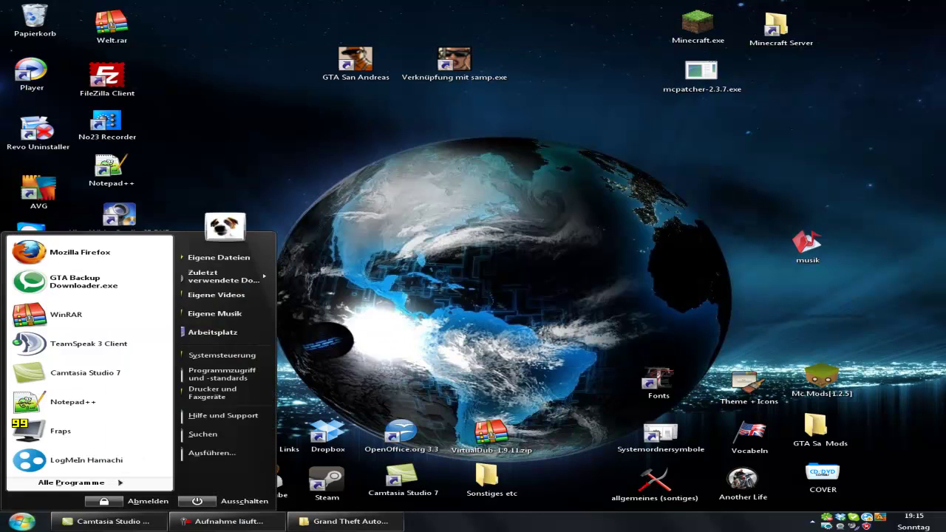
# - Check Downloads, then open Must_have-Detailed_Radar.rar from the Für Downloads und Links folder
pyautogui.click(314, 168)
pyautogui.click(64, 61)
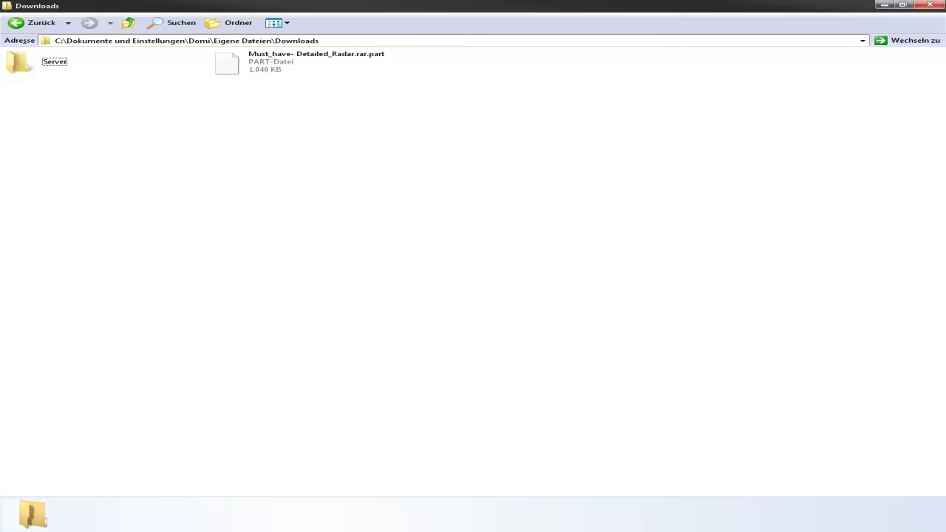
pyautogui.click(929, 5)
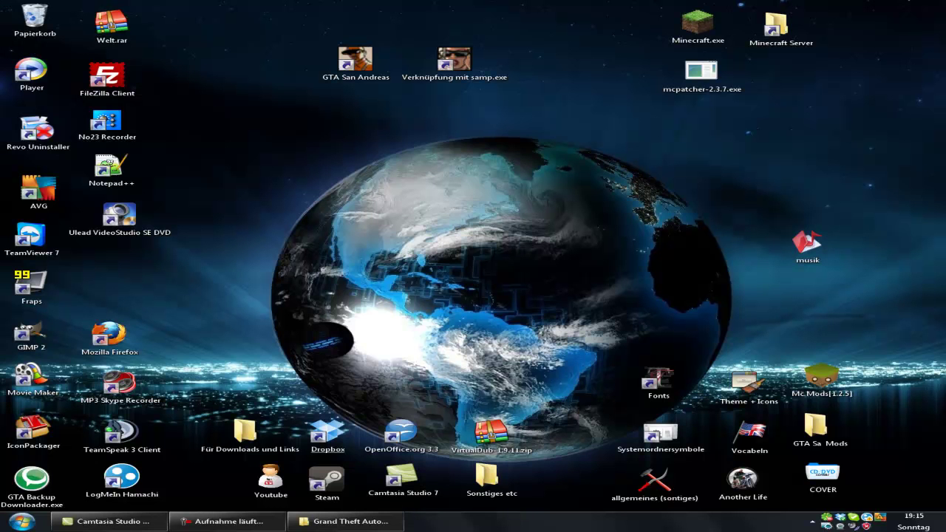
pyautogui.doubleClick(245, 433)
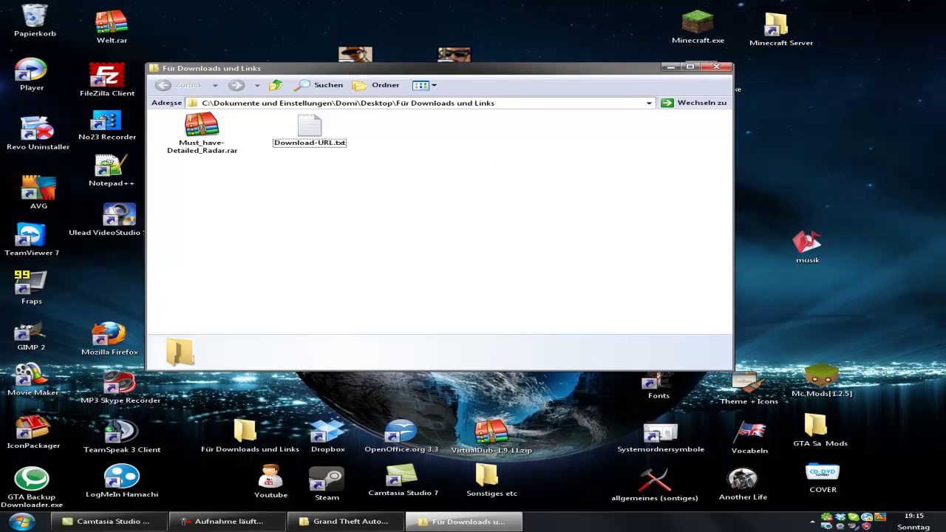
pyautogui.moveTo(369, 67); pyautogui.dragTo(555, 14)
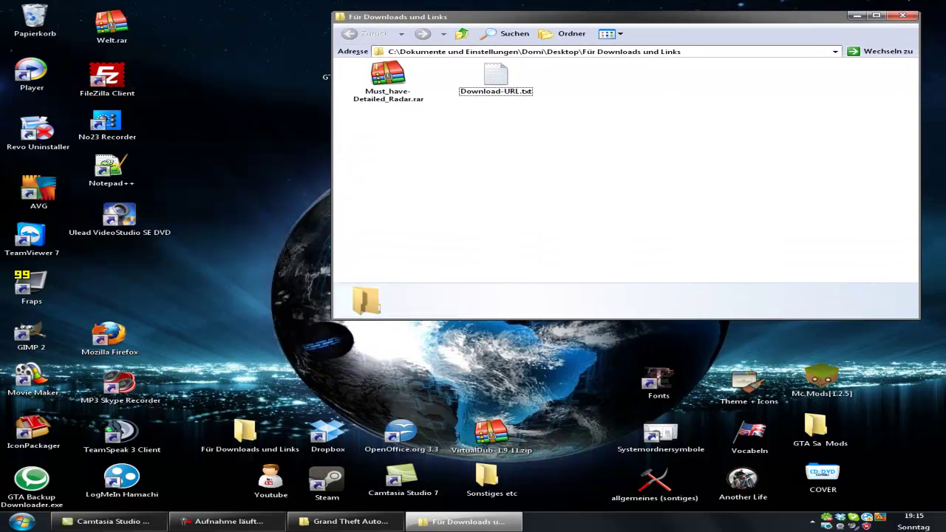
pyautogui.doubleClick(389, 78)
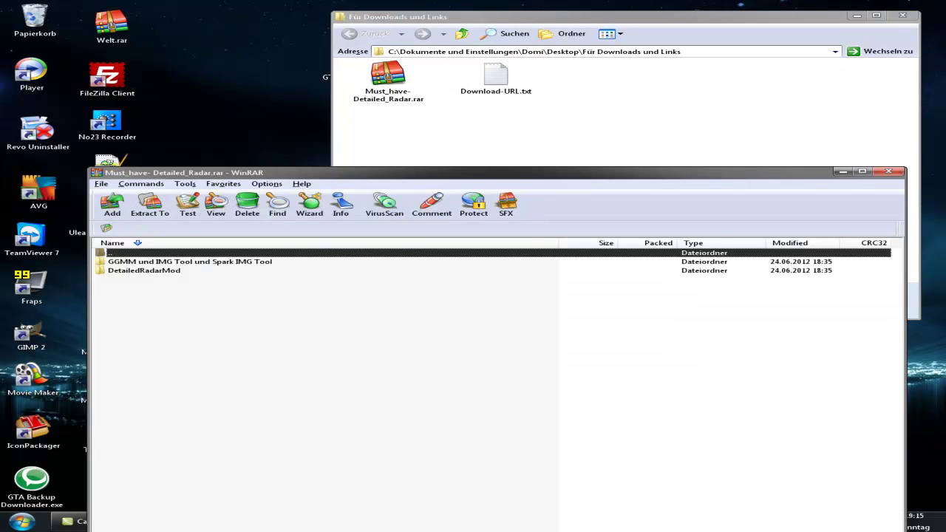
# - Drag DetailedRadarMod and GGMM und IMG Tool und Spark IMG Tool out of WinRAR, close it, open the GGMM folder
pyautogui.moveTo(296, 172); pyautogui.dragTo(366, 175)
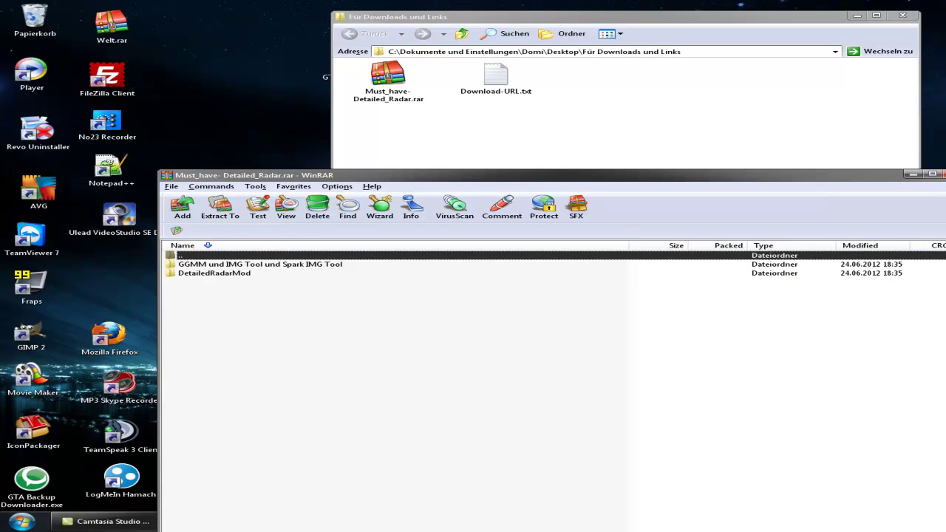
pyautogui.moveTo(181, 360); pyautogui.dragTo(189, 267)
pyautogui.click(551, 87)
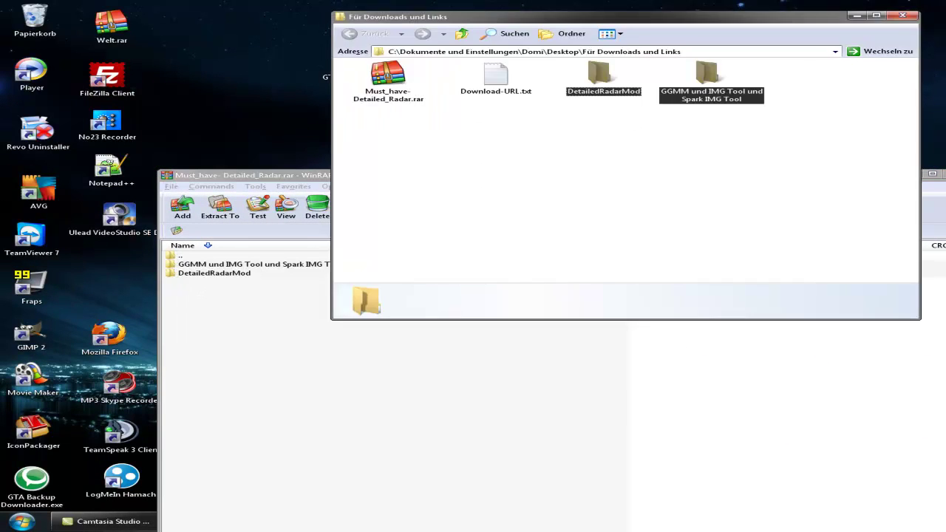
pyautogui.moveTo(518, 175); pyautogui.dragTo(99, 181)
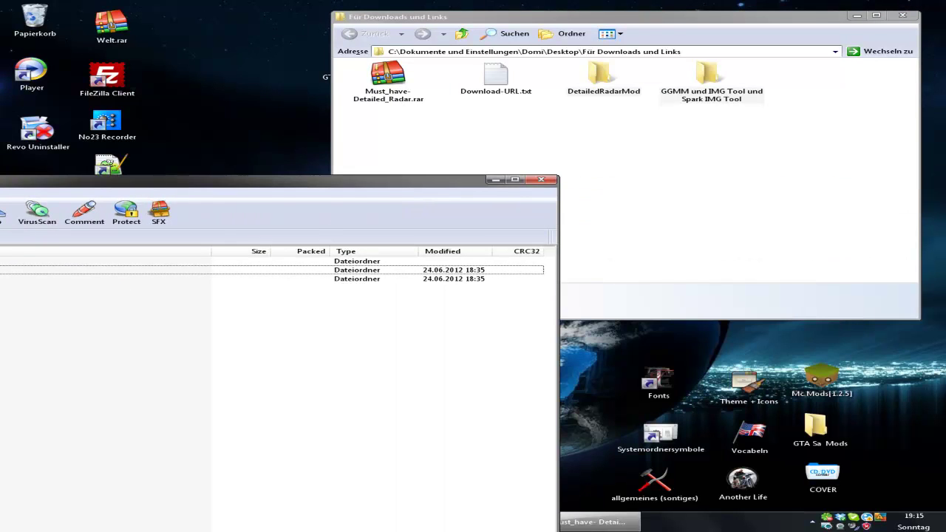
pyautogui.click(541, 180)
pyautogui.moveTo(800, 137); pyautogui.dragTo(720, 90)
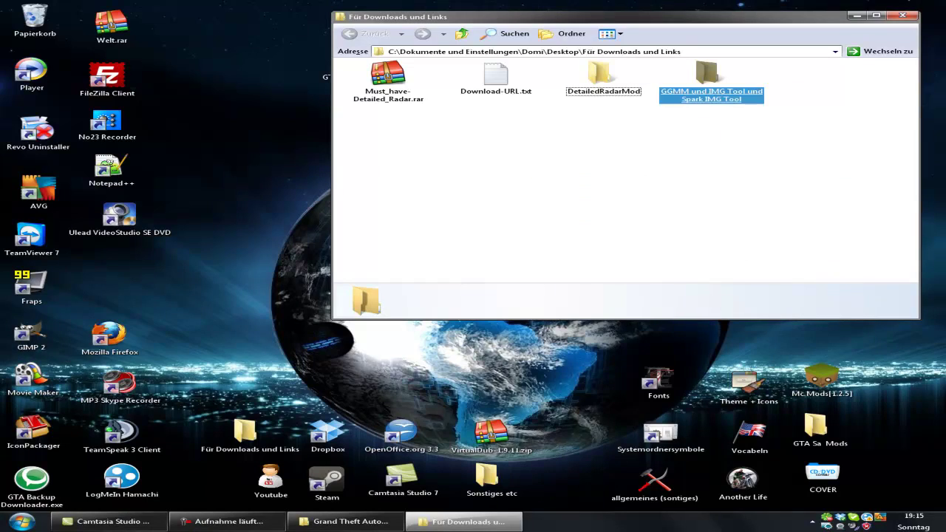
pyautogui.press('Return')
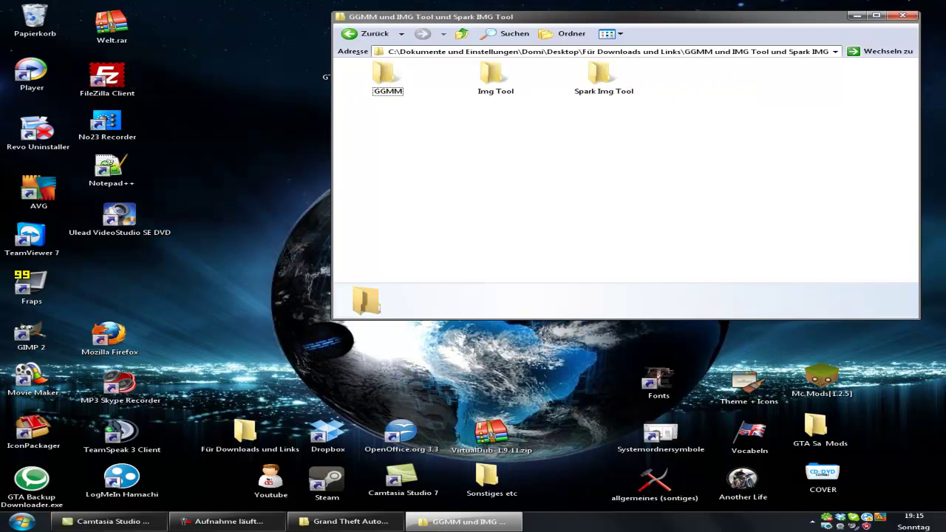
# - Copy GGMM.exe and GTAINTERFACE.dll into the restored Grand Theft Auto San Andreas folder
pyautogui.press('Return')
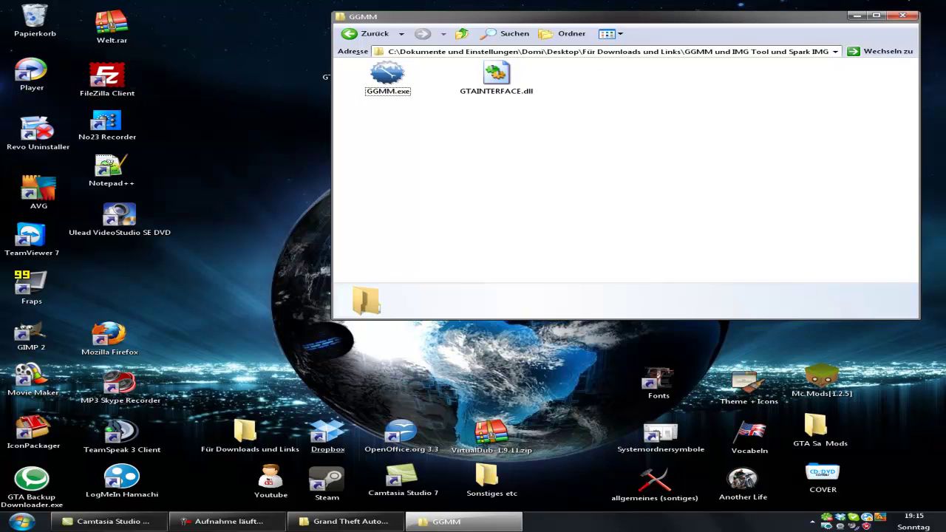
pyautogui.click(333, 399)
pyautogui.click(345, 521)
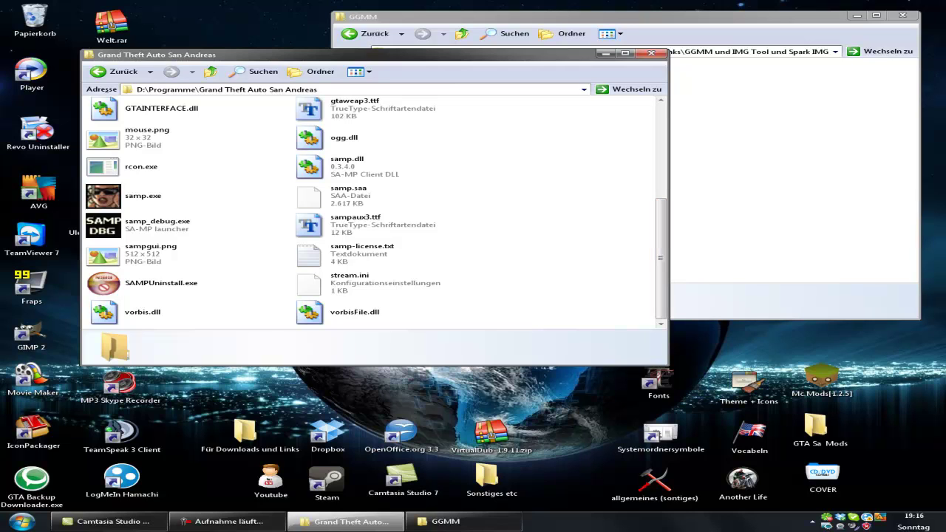
pyautogui.moveTo(221, 54); pyautogui.dragTo(378, 136)
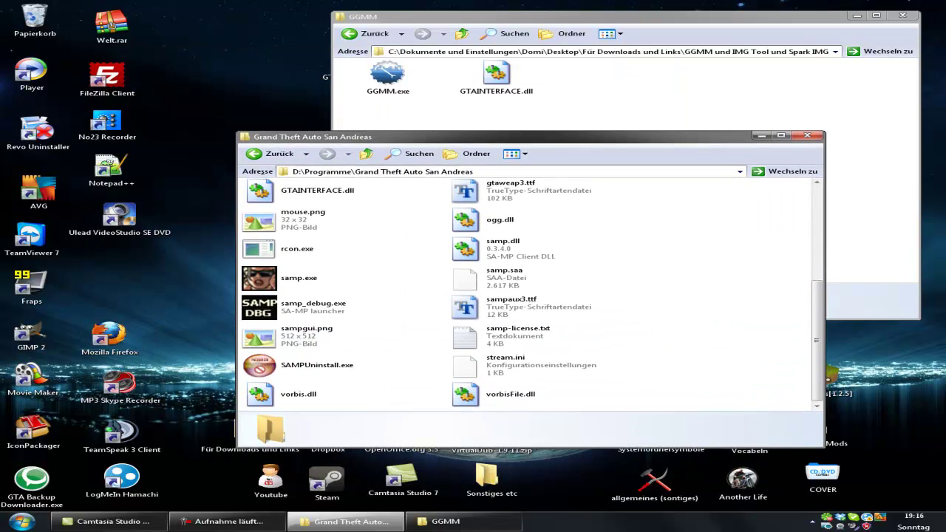
pyautogui.moveTo(584, 111); pyautogui.dragTo(336, 59)
pyautogui.moveTo(387, 73); pyautogui.dragTo(340, 348)
pyautogui.hotkey('alt', 'Tab')
pyautogui.press('BackSpace')
# - Run IMGTool.exe, open gta3.img from the models folder, then close IMG Tool
pyautogui.press('Right')
pyautogui.press('Return')
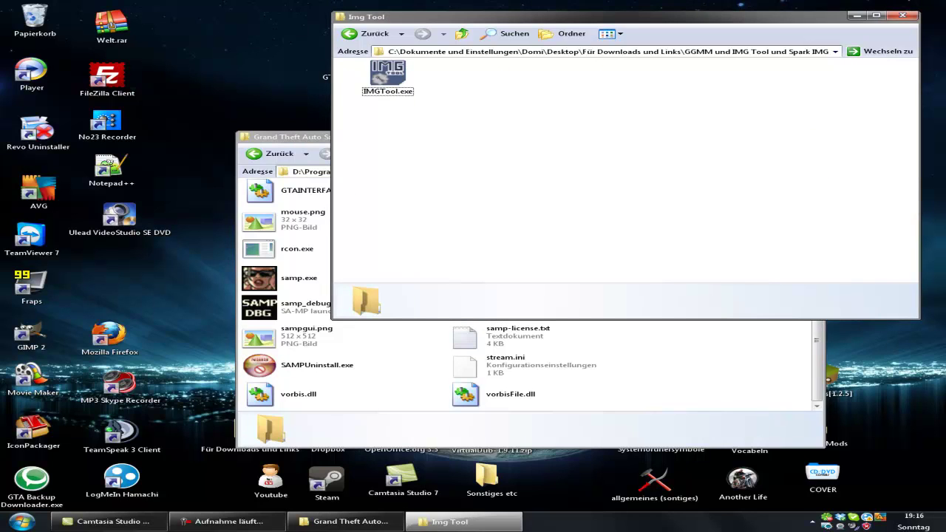
pyautogui.press('Right')
pyautogui.press('Return')
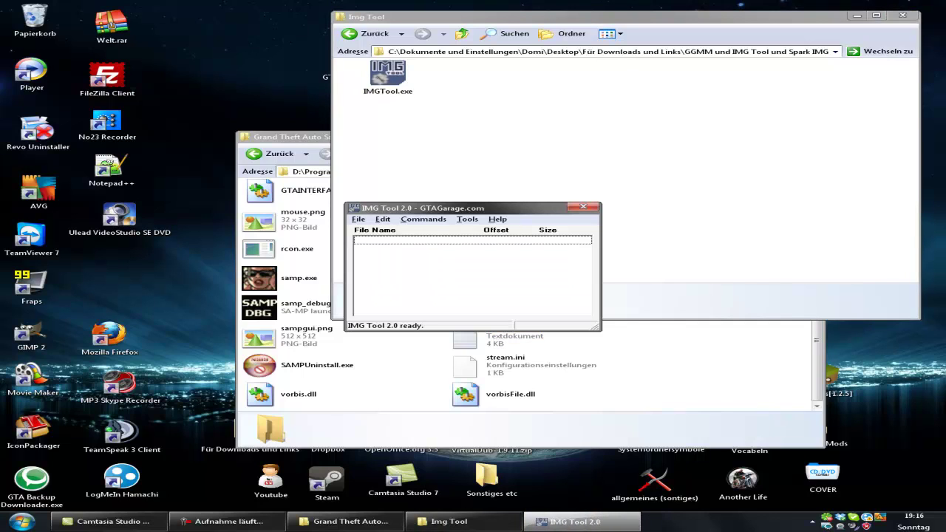
pyautogui.press('Return')
pyautogui.press('Return')
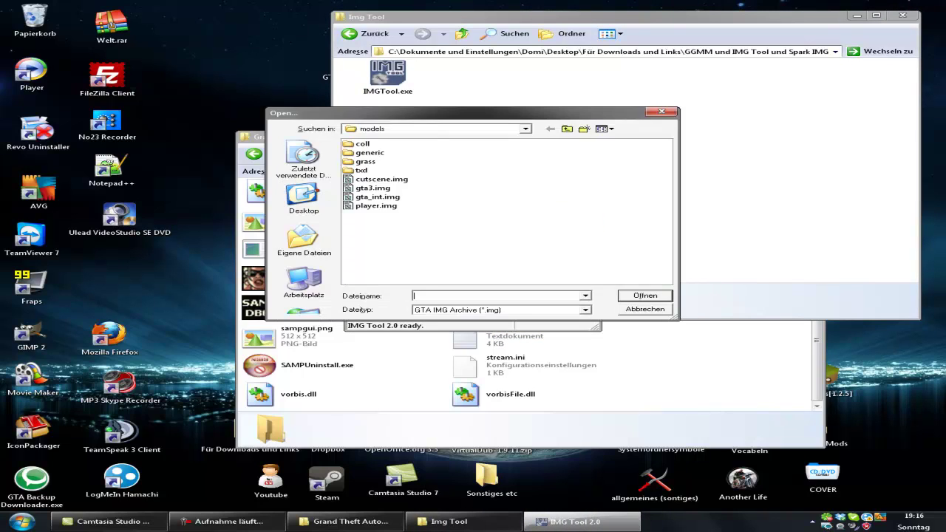
pyautogui.press('Return')
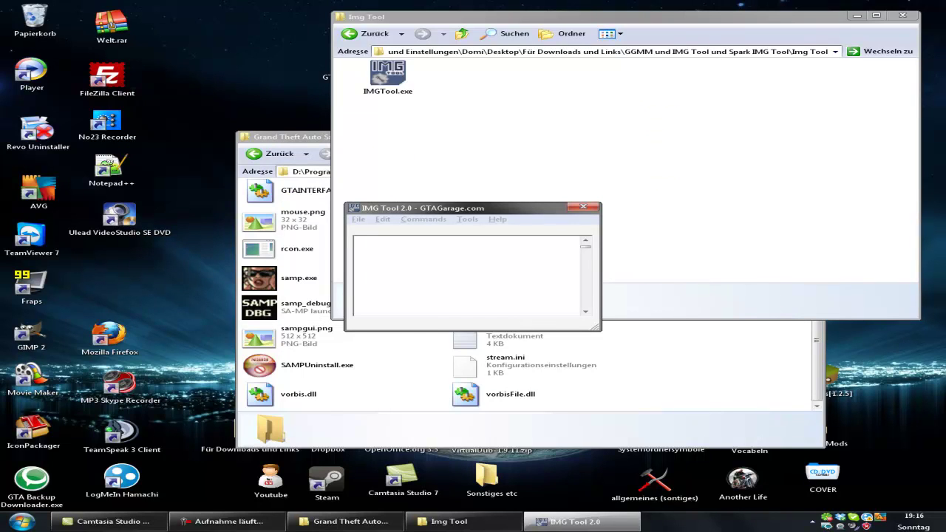
pyautogui.hotkey('alt', 'F4')
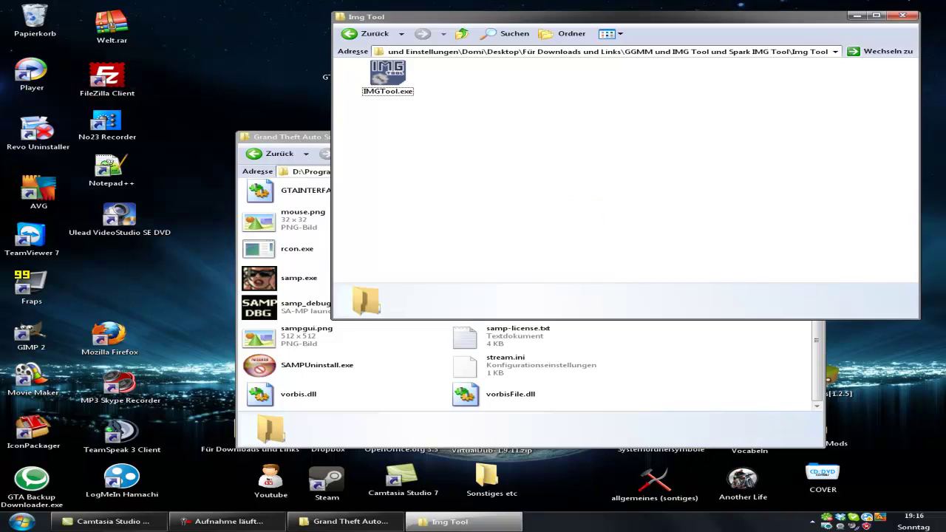
pyautogui.press('BackSpace')
# - Start Spark, cancel its File > Open dialog, then close Spark and its folder window
pyautogui.click(605, 78)
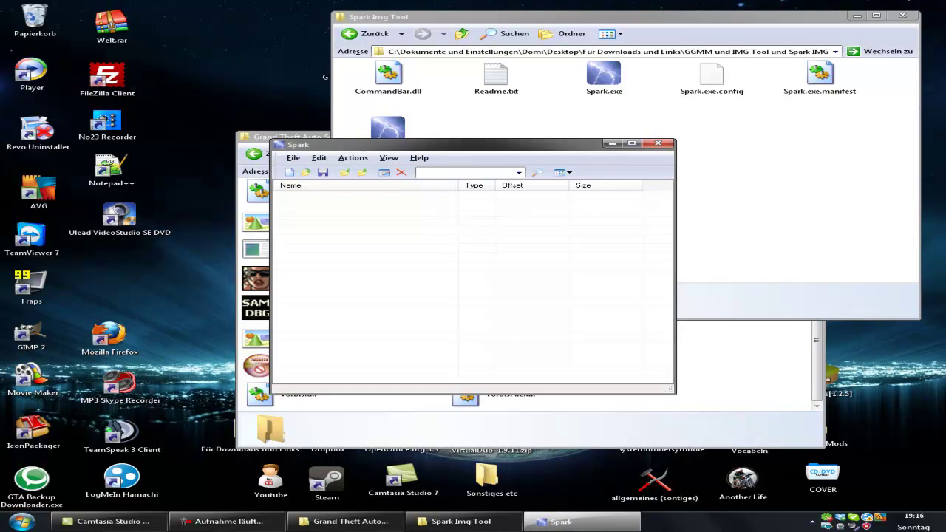
pyautogui.click(293, 157)
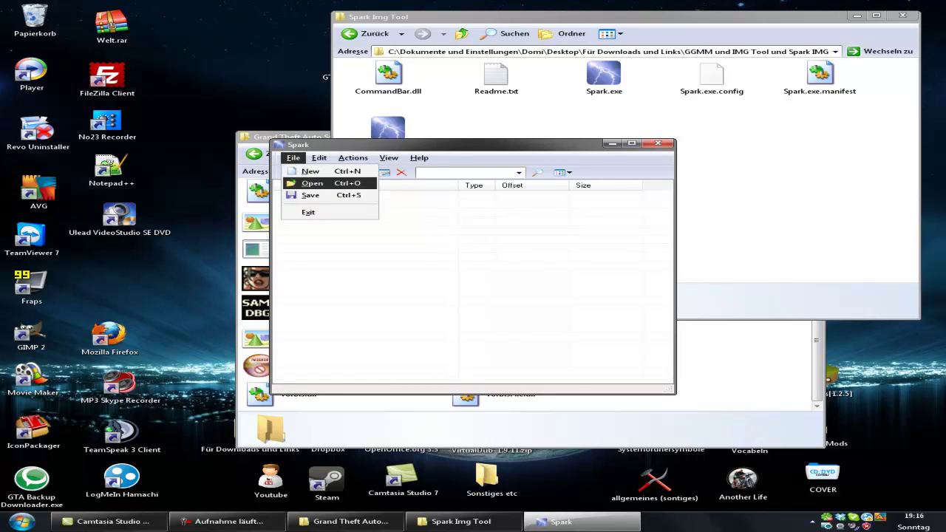
pyautogui.click(311, 183)
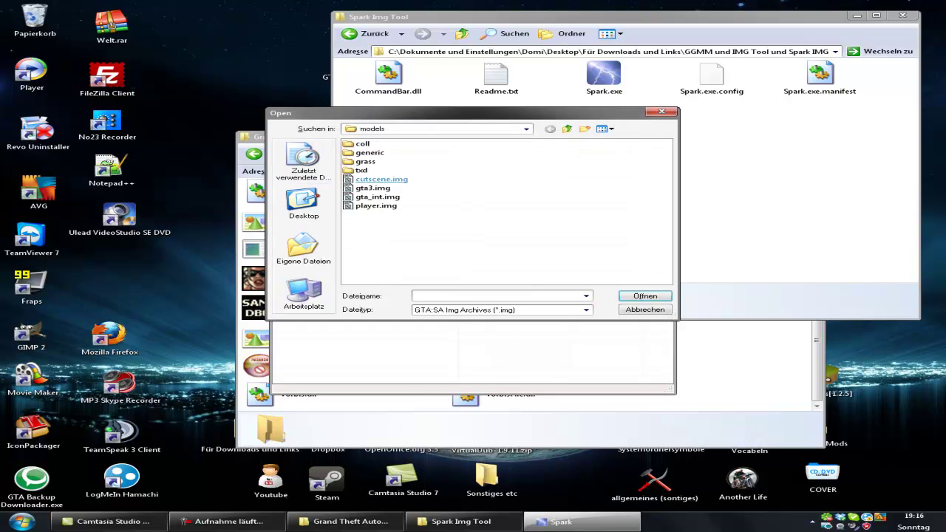
pyautogui.press('Escape')
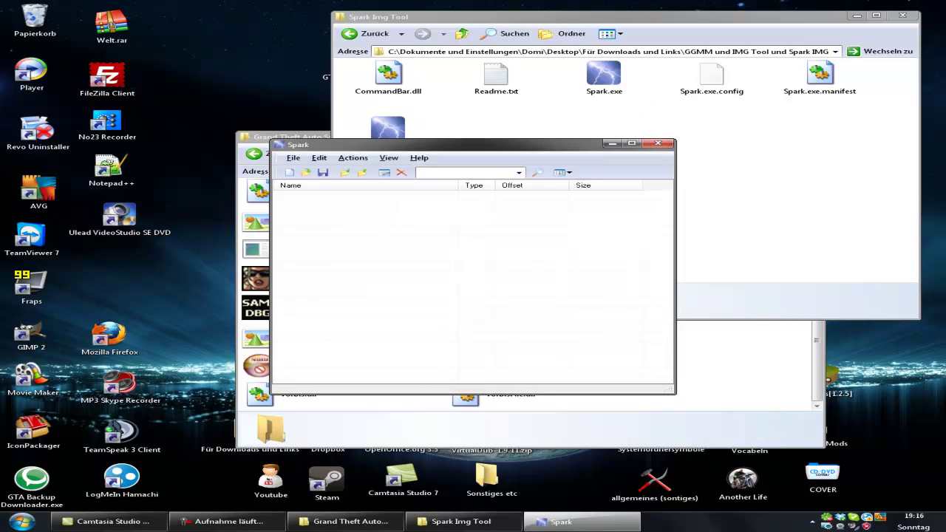
pyautogui.click(902, 16)
pyautogui.click(658, 144)
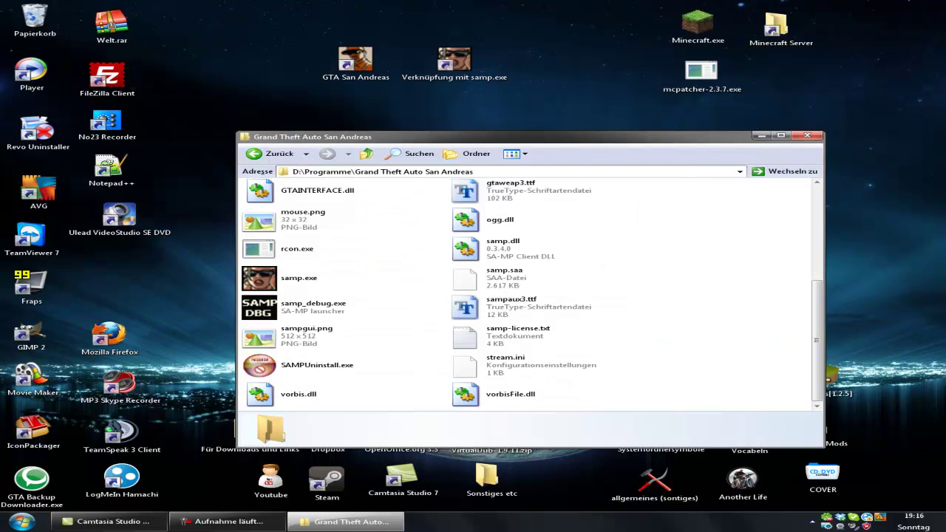
# - Open the DetailedRadarMod folder and place its window beside the GTA San Andreas window
pyautogui.scroll(3, 510, 310)
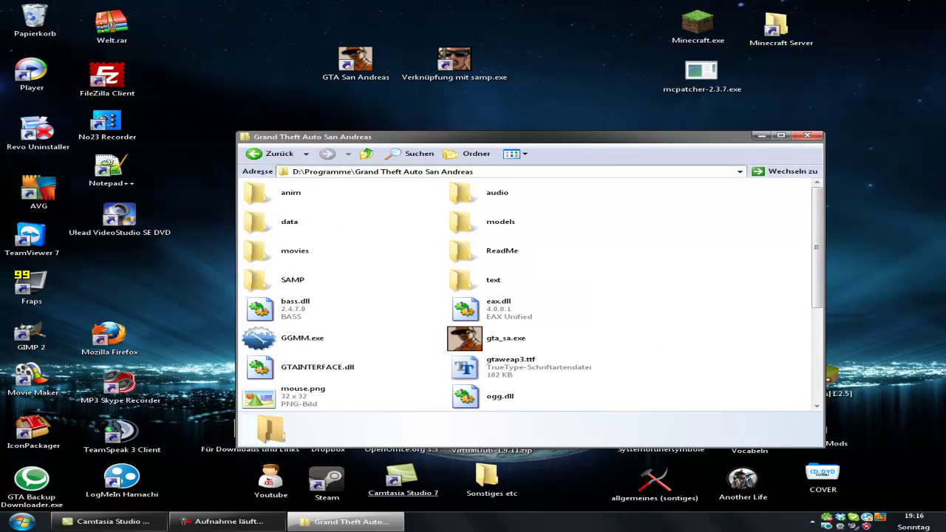
pyautogui.moveTo(473, 136); pyautogui.dragTo(298, 40)
pyautogui.doubleClick(245, 432)
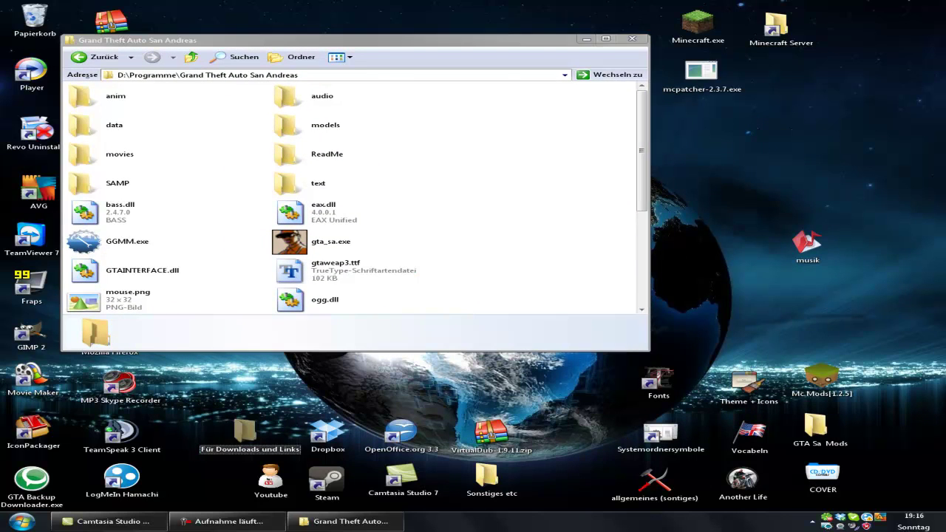
pyautogui.press('Return')
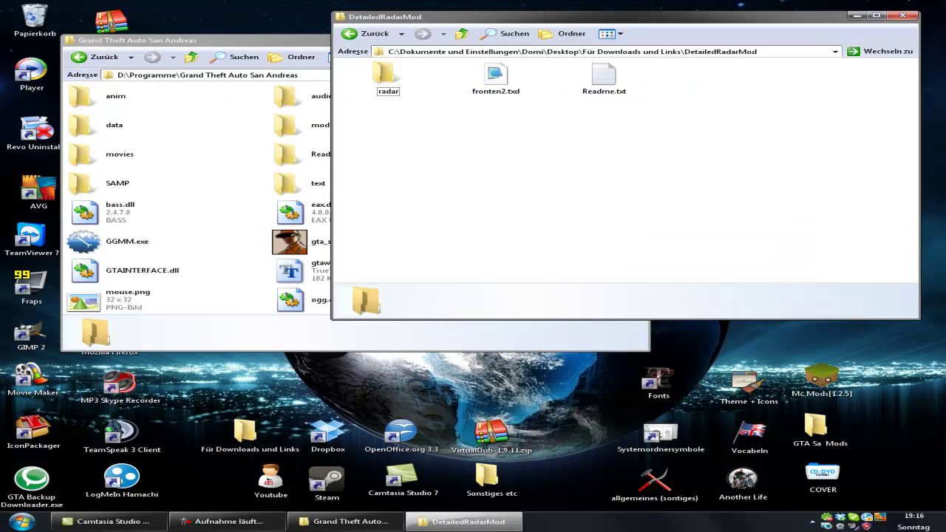
pyautogui.moveTo(510, 16); pyautogui.dragTo(898, 36)
pyautogui.moveTo(575, 40); pyautogui.dragTo(522, 7)
pyautogui.moveTo(813, 35); pyautogui.dragTo(692, 9)
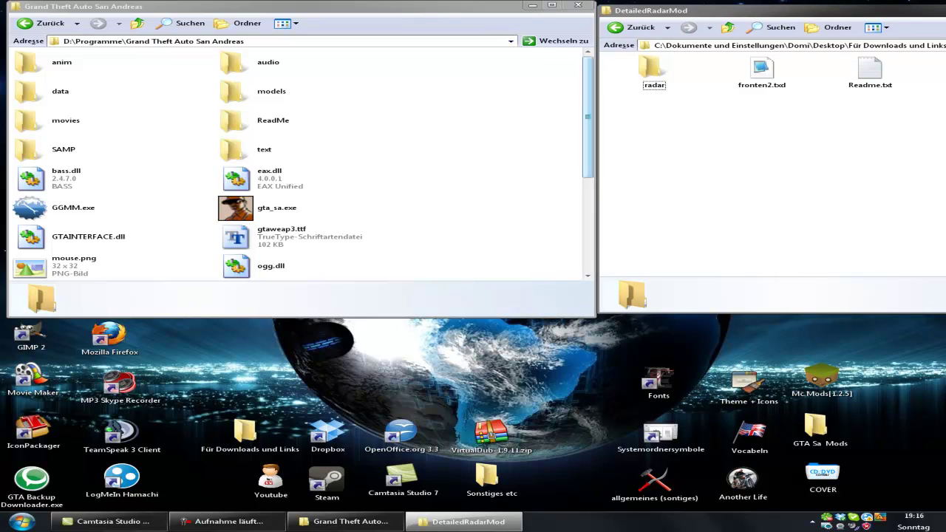
# - Read the installation steps in the mod's Readme.txt, then close it
pyautogui.hotkey('alt', 'Tab')
pyautogui.scroll(-4, 295, 163)
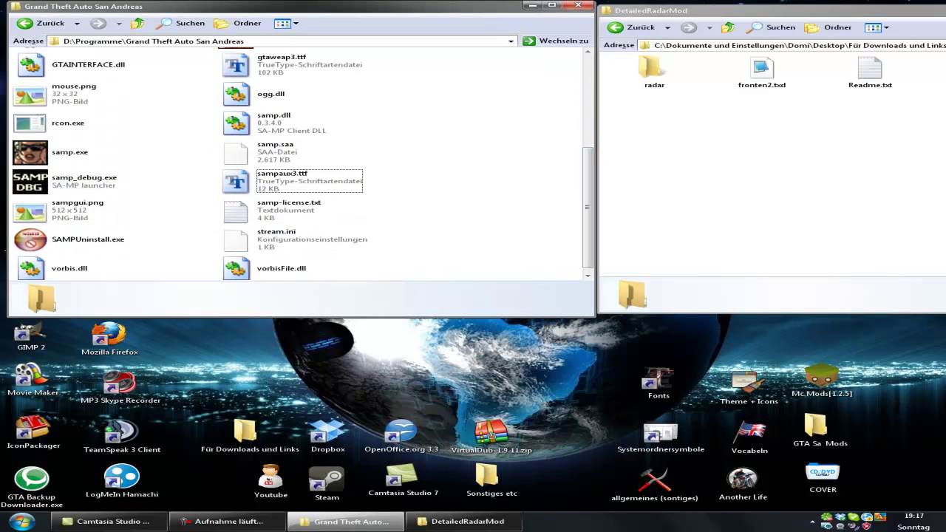
pyautogui.press('Down')
pyautogui.press('Down')
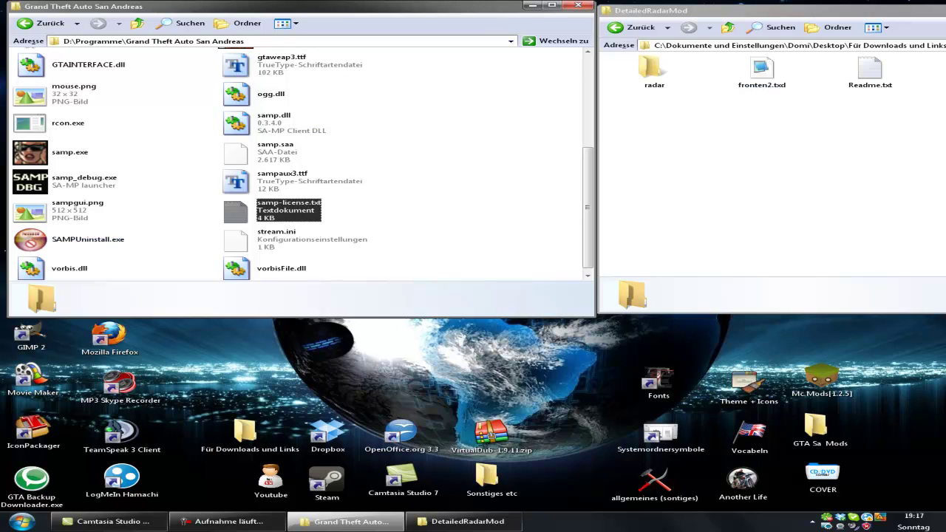
pyautogui.doubleClick(870, 74)
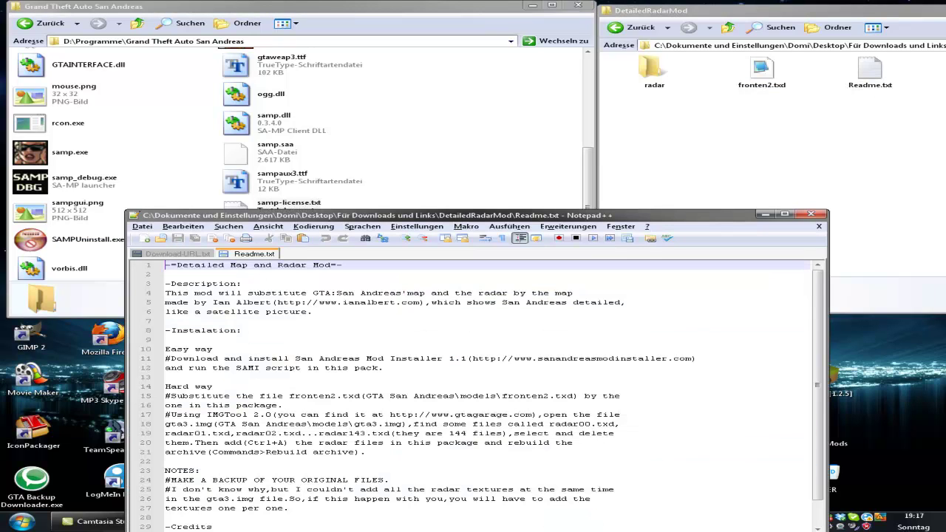
pyautogui.scroll(-1, 488, 395)
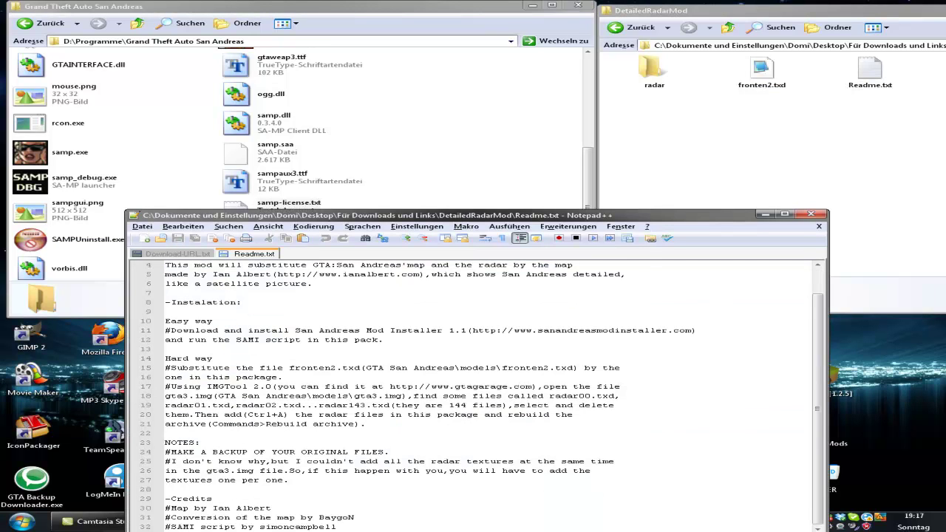
pyautogui.click(811, 215)
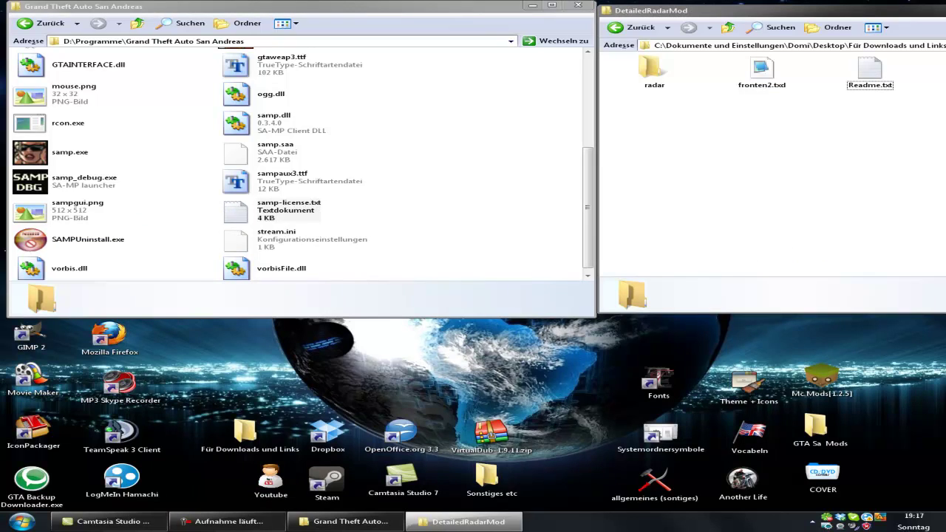
# - Open the game's models folder to look at gta3.img
pyautogui.click(761, 70)
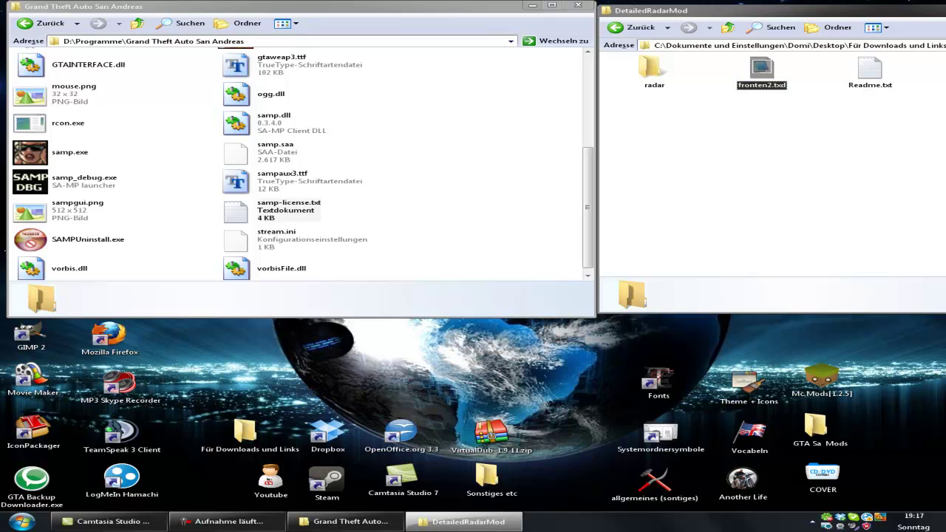
pyautogui.click(407, 163)
pyautogui.scroll(15, 406, 163)
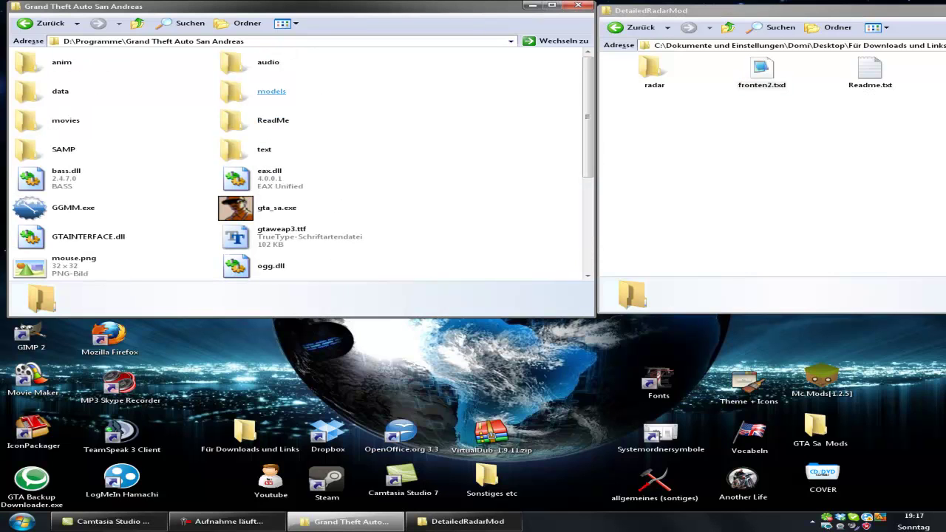
pyautogui.click(272, 91)
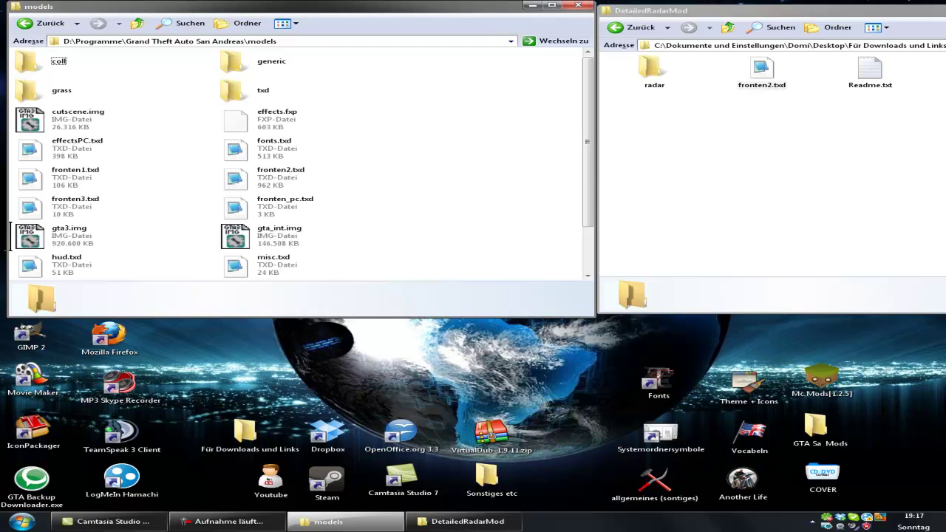
# - Return the mod window to Für Downloads und Links, close the models window, and centre it
pyautogui.click(761, 70)
pyautogui.hotkey('alt', 'Left')
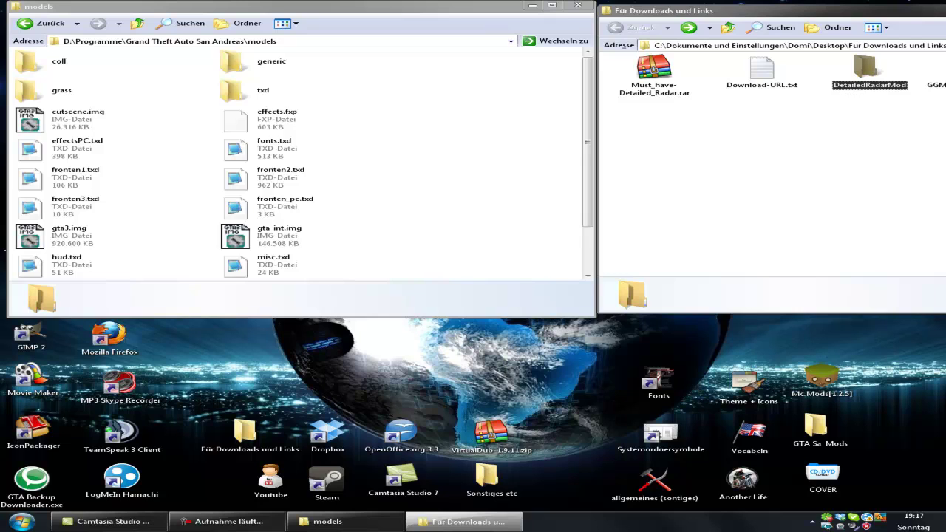
pyautogui.click(579, 5)
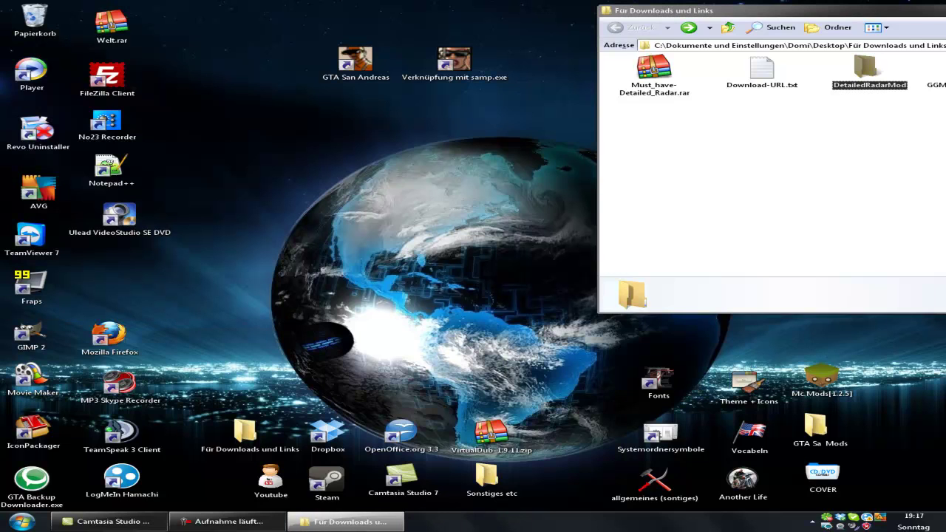
pyautogui.moveTo(740, 11); pyautogui.dragTo(433, 52)
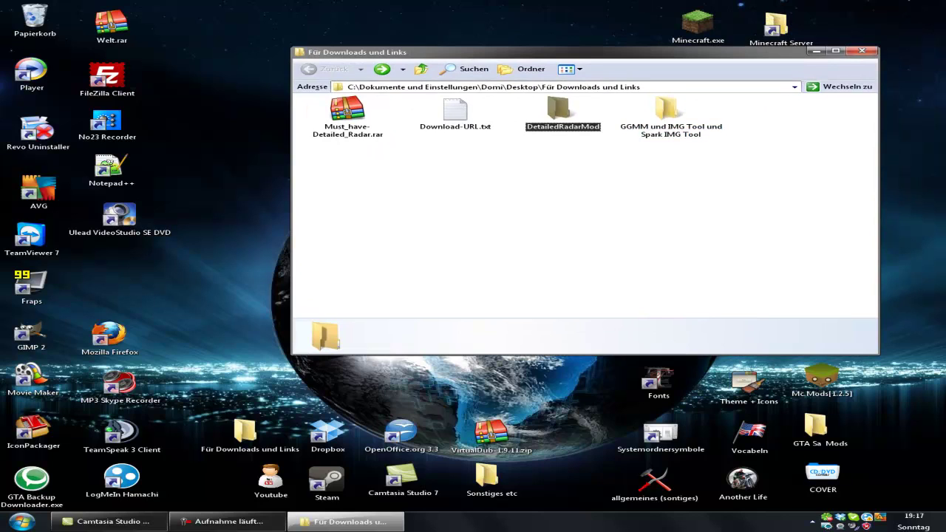
# - Launch Spark IMG Tool from the GGMM und IMG Tool und Spark IMG Tool folder
pyautogui.doubleClick(668, 115)
pyautogui.doubleClick(563, 111)
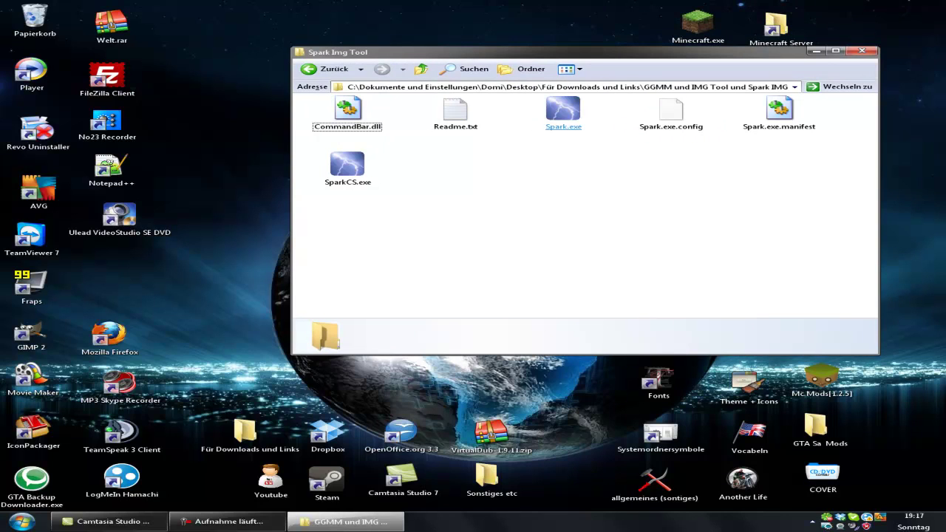
pyautogui.doubleClick(564, 111)
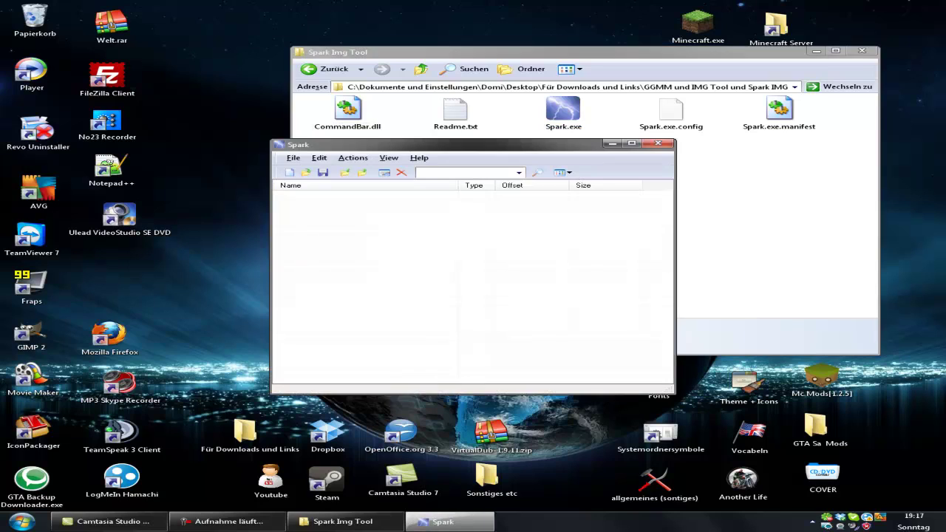
# - Open gta3.img from the models folder and scroll to the radar75–radar96 .txd entries
pyautogui.click(293, 157)
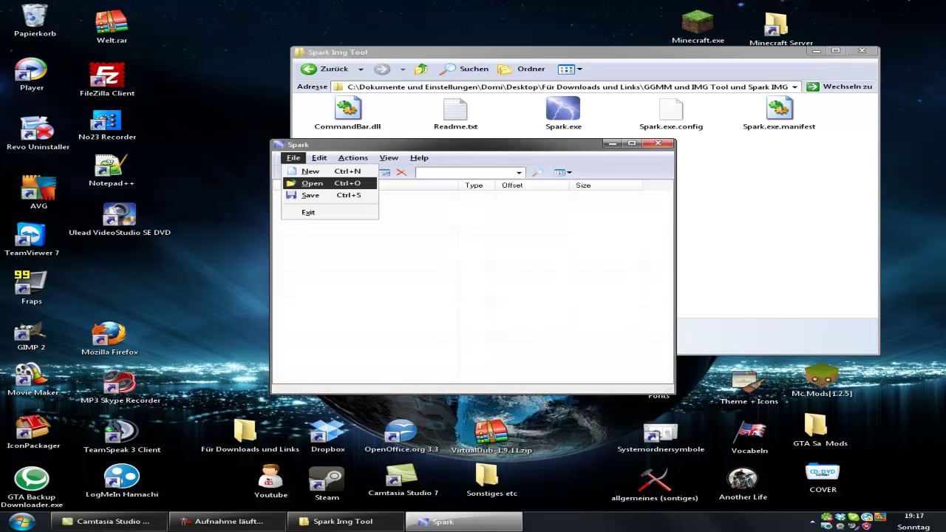
pyautogui.click(302, 183)
pyautogui.doubleClick(373, 188)
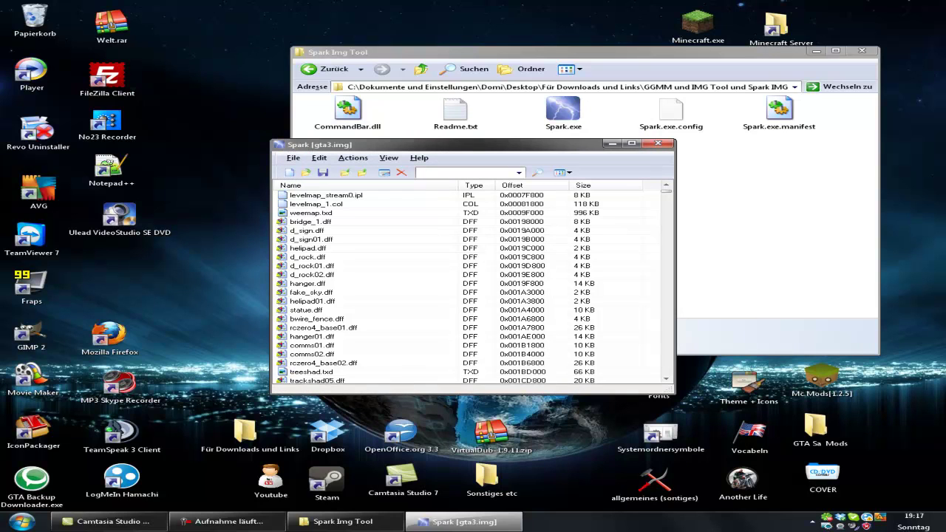
pyautogui.scroll(-20, 473, 289)
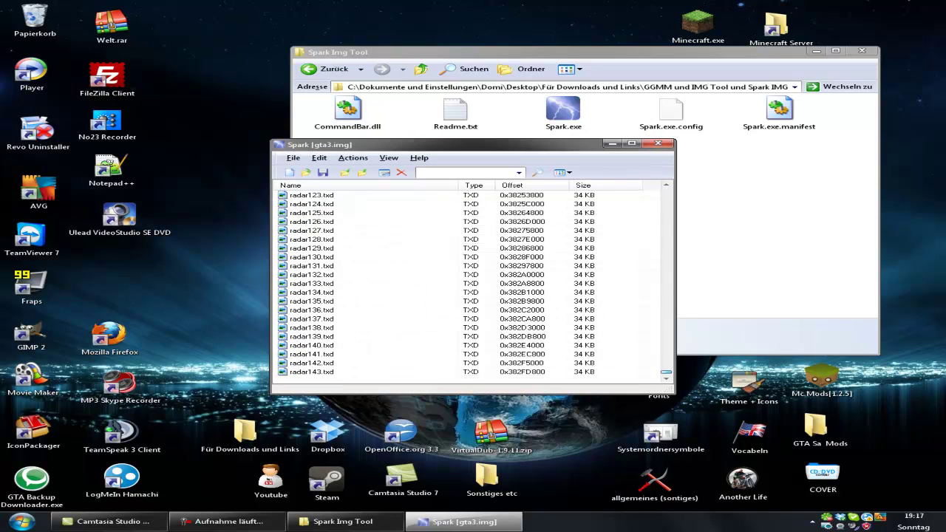
pyautogui.scroll(2, 473, 288)
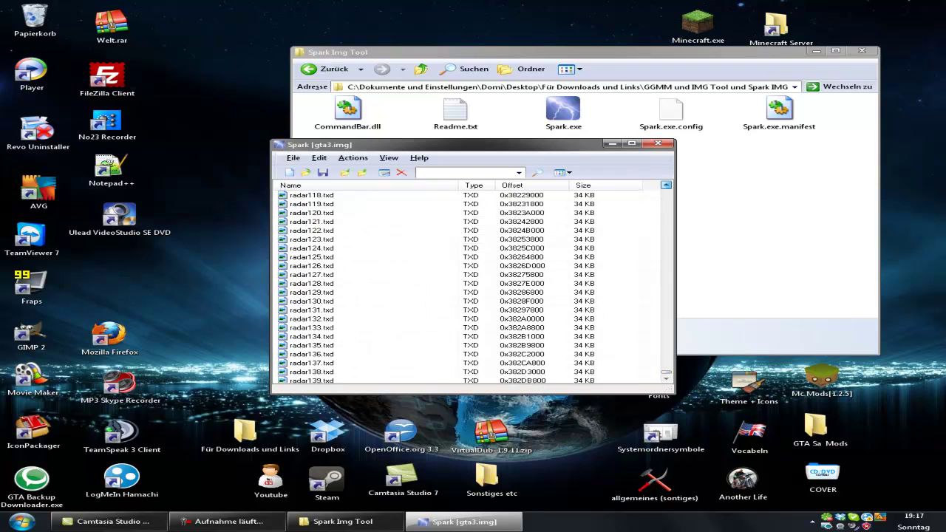
pyautogui.scroll(7, 666, 185)
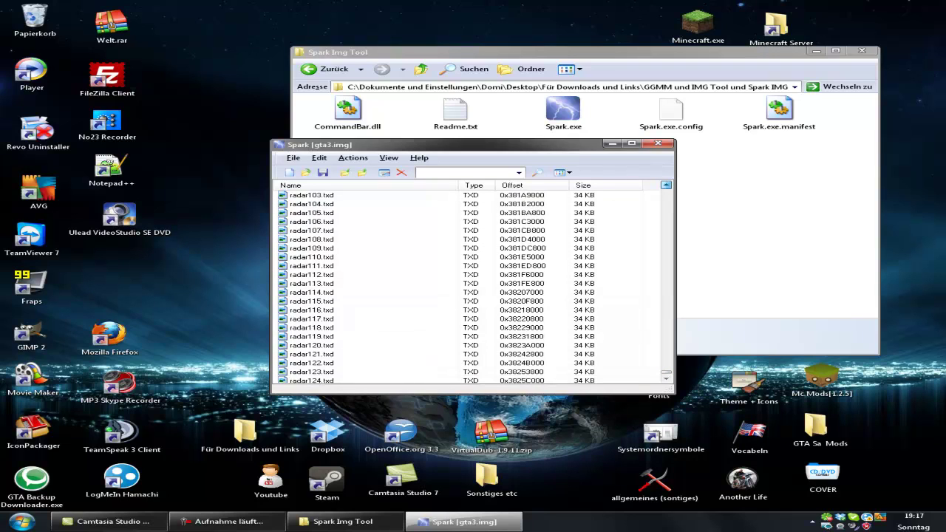
pyautogui.scroll(7, 666, 185)
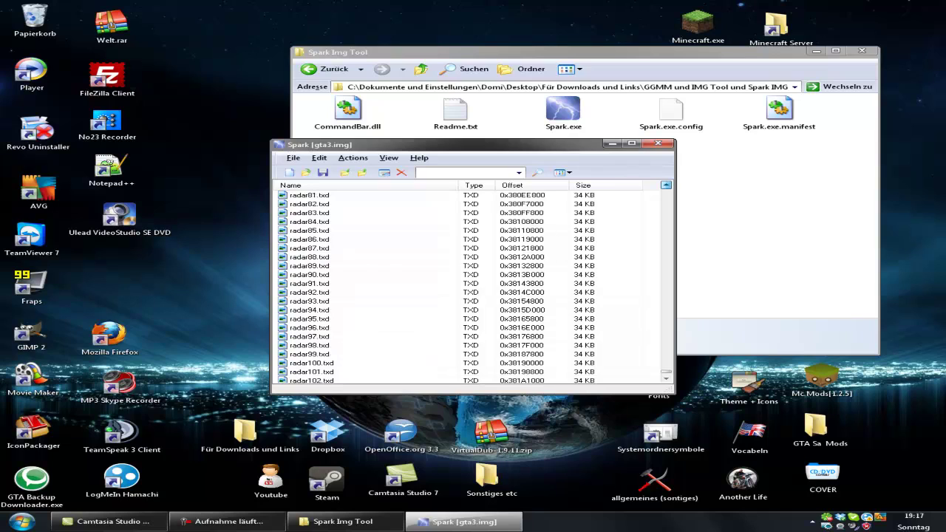
pyautogui.scroll(1, 666, 185)
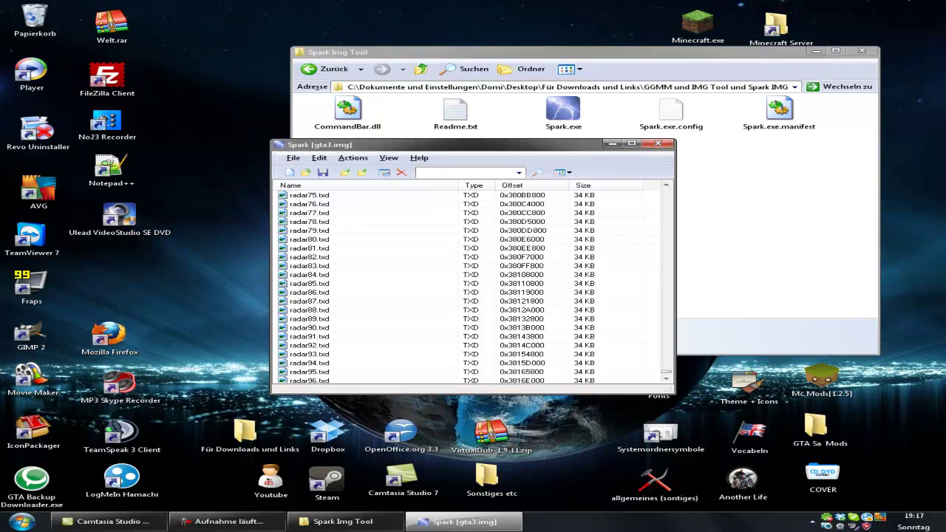
# - Search gta3.img for radar00, then for radar, and scroll down to radar123–radar143
pyautogui.write('radar00')
pyautogui.press('Return')
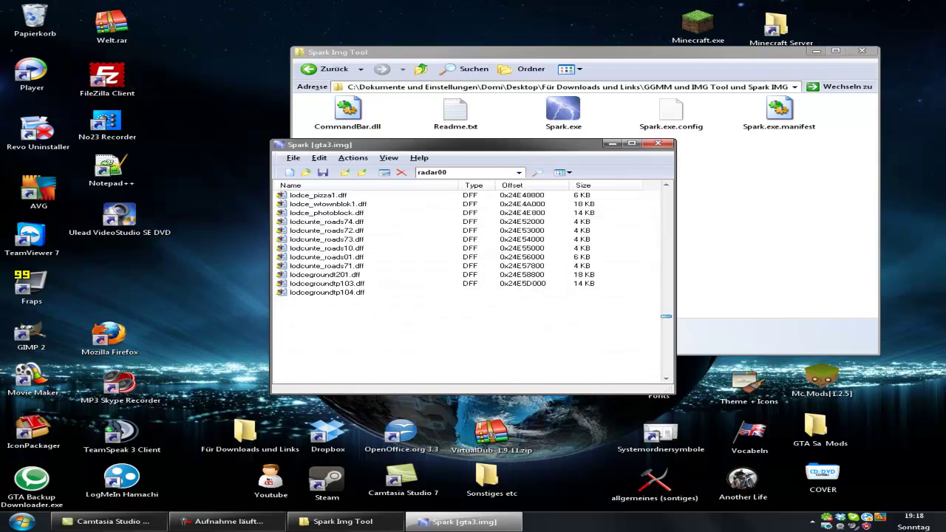
pyautogui.click(433, 172)
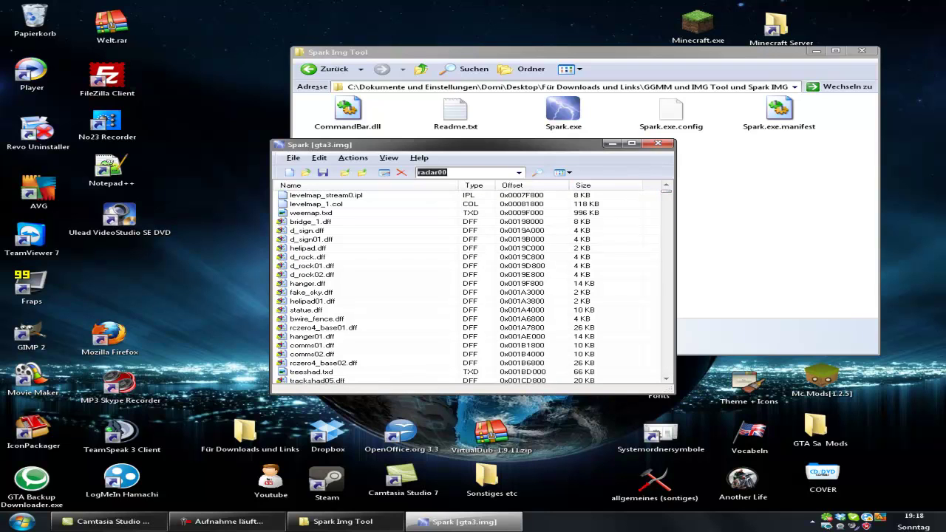
pyautogui.write('radar')
pyautogui.press('Return')
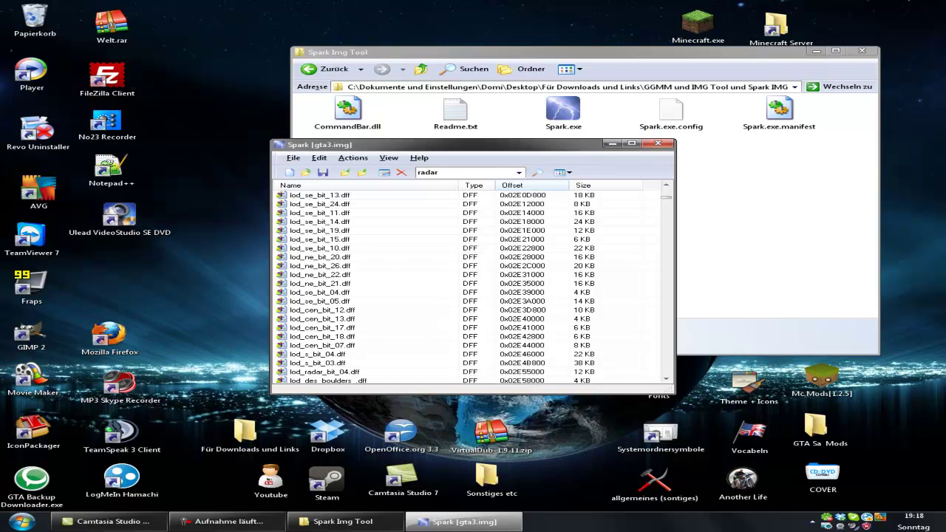
pyautogui.scroll(-20, 473, 285)
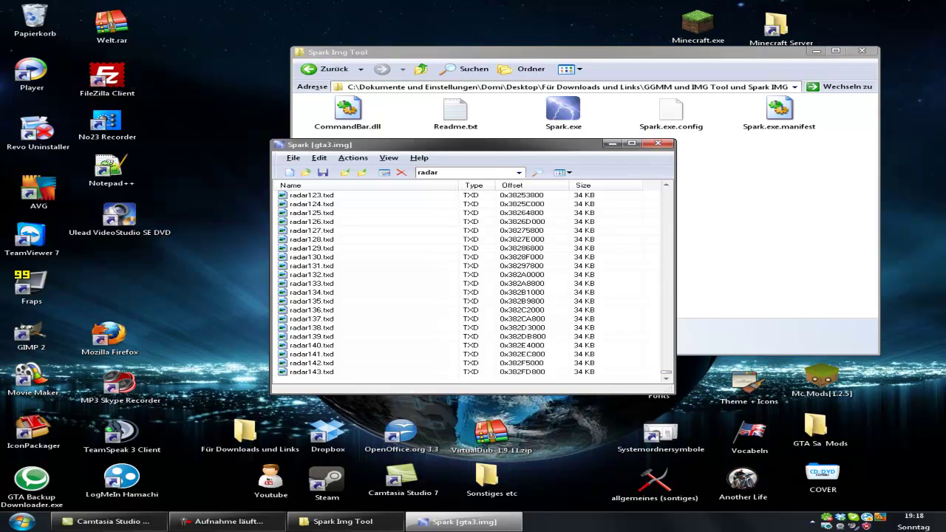
pyautogui.hotkey('alt', 'Tab')
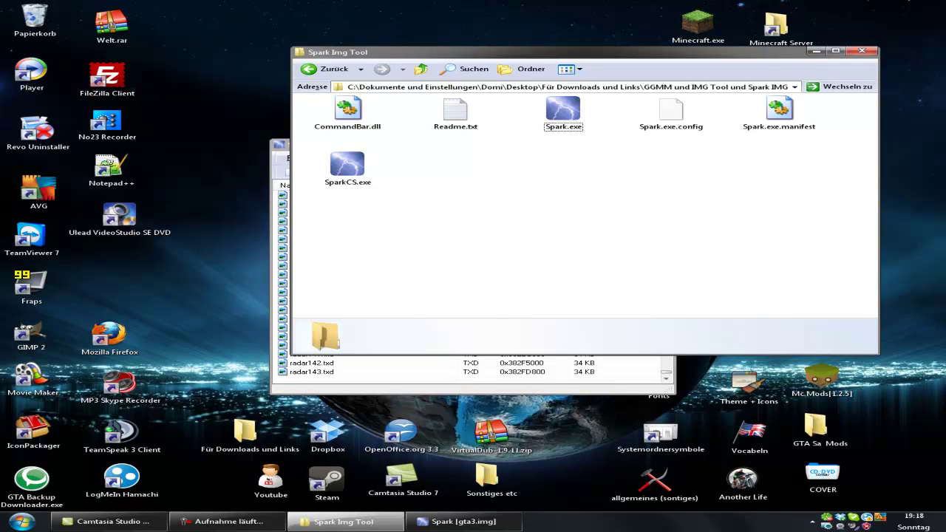
pyautogui.hotkey('alt', 'Tab')
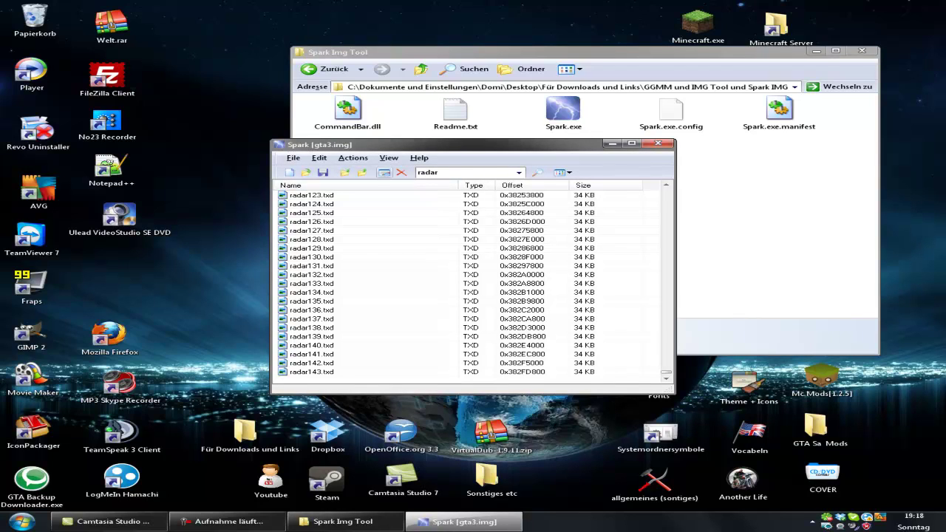
# - Move the Spark window aside and open the DetailedRadarMod radar folder
pyautogui.moveTo(444, 144); pyautogui.dragTo(275, 211)
pyautogui.hotkey('alt', 'Tab')
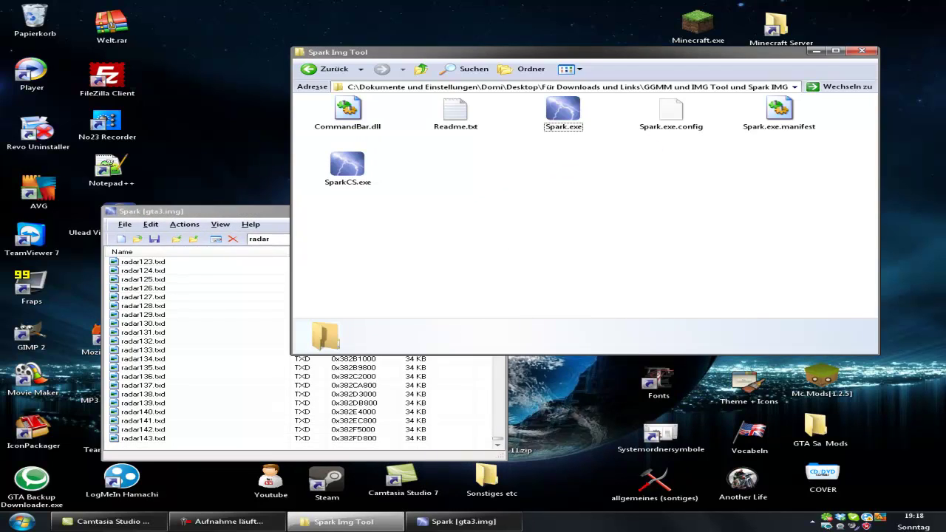
pyautogui.press('BackSpace')
pyautogui.press('BackSpace')
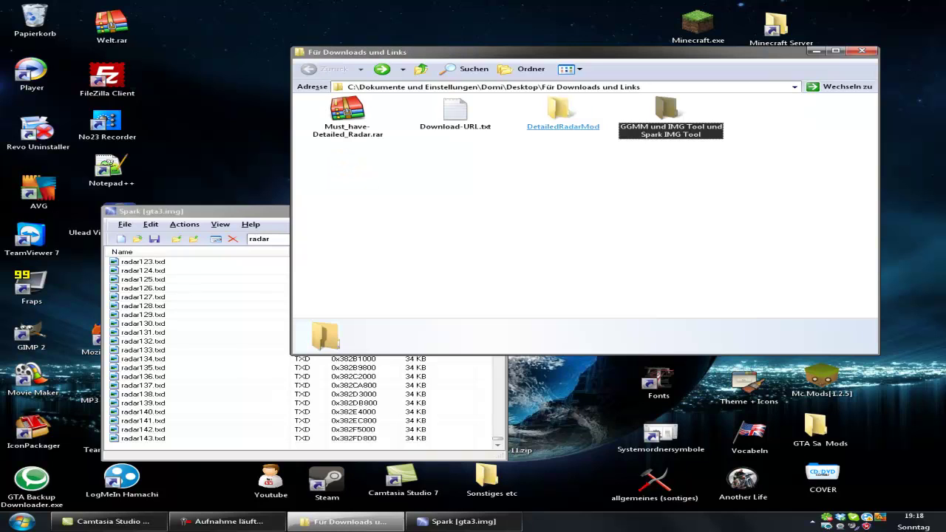
pyautogui.click(562, 118)
pyautogui.press('Return')
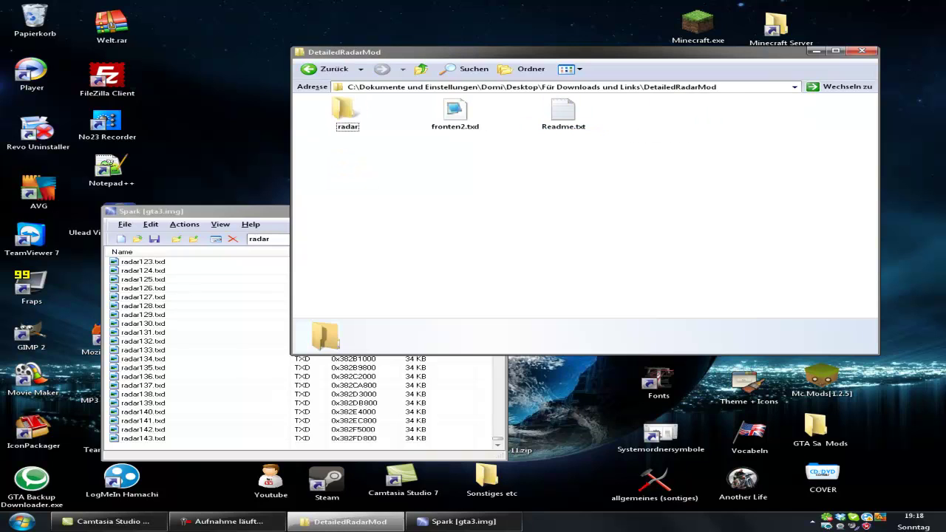
pyautogui.press('Return')
# - Select all the replacement radar .txd files, then close the radar folder window
pyautogui.scroll(-5, 584, 206)
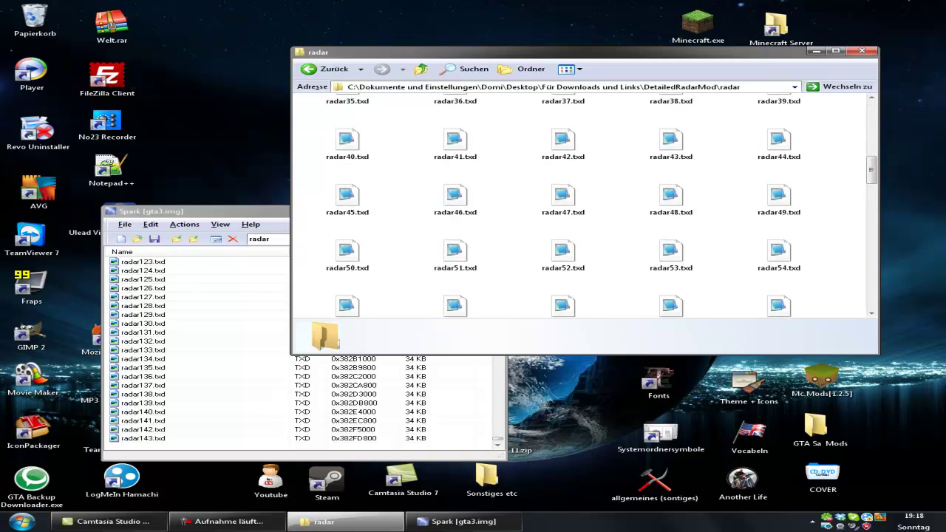
pyautogui.scroll(-15, 584, 206)
pyautogui.moveTo(834, 103); pyautogui.dragTo(498, 317)
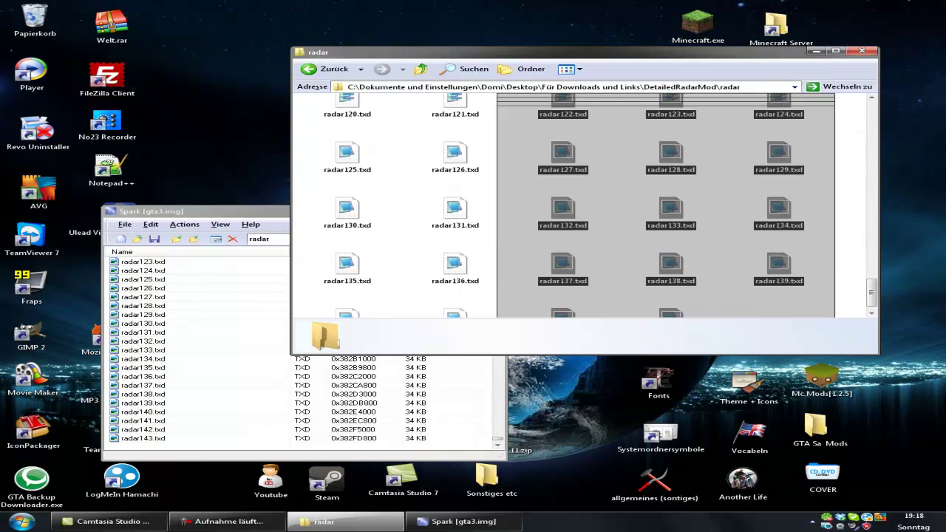
pyautogui.hotkey('ctrl', 'a')
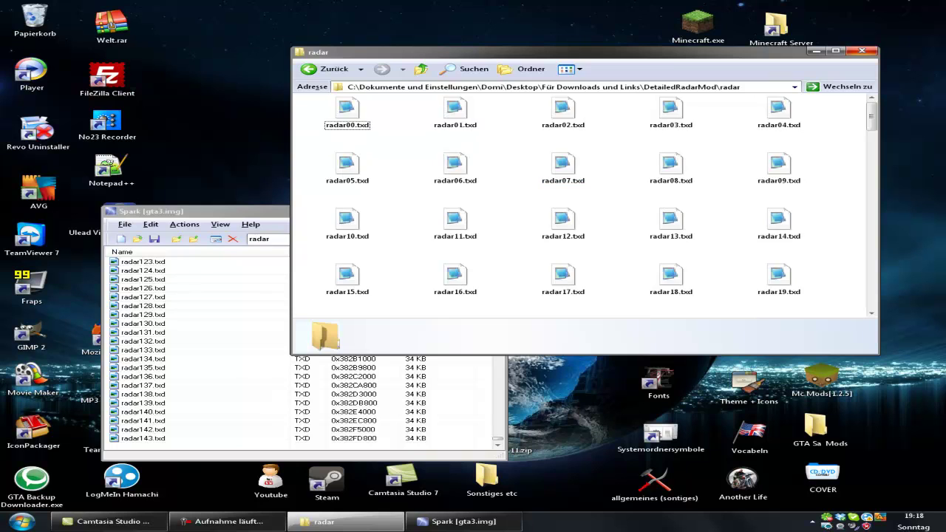
pyautogui.click(862, 50)
# - Move the gta3.img window back to centre and close Spark with Alt+F4
pyautogui.moveTo(185, 211); pyautogui.dragTo(337, 169)
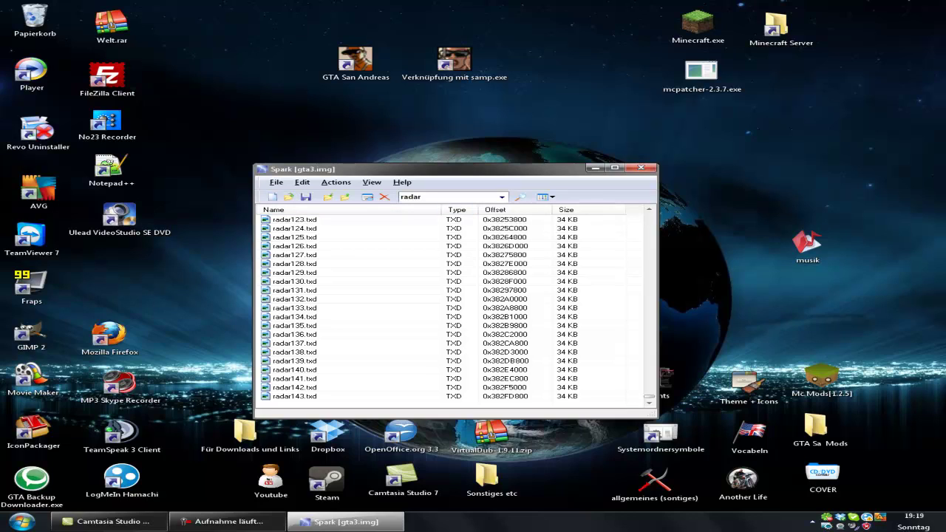
pyautogui.scroll(1, 444, 311)
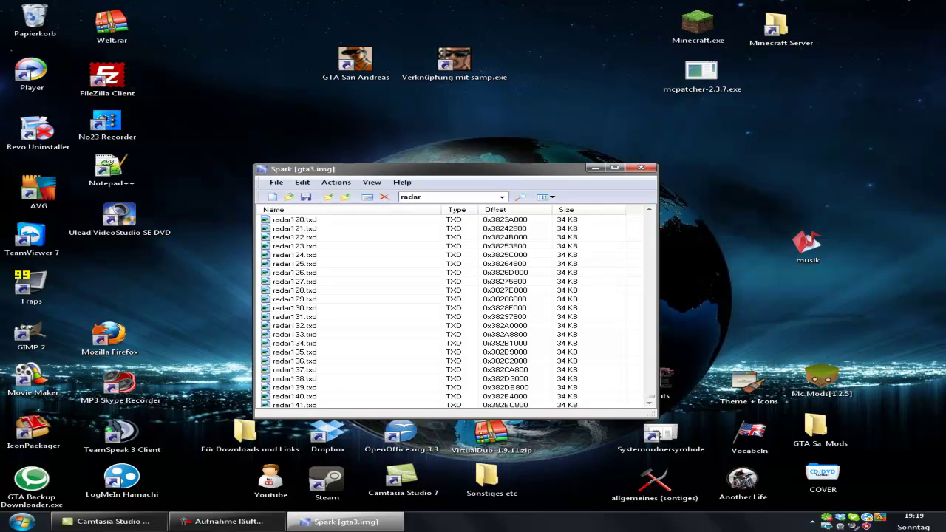
pyautogui.hotkey('alt', 'F4')
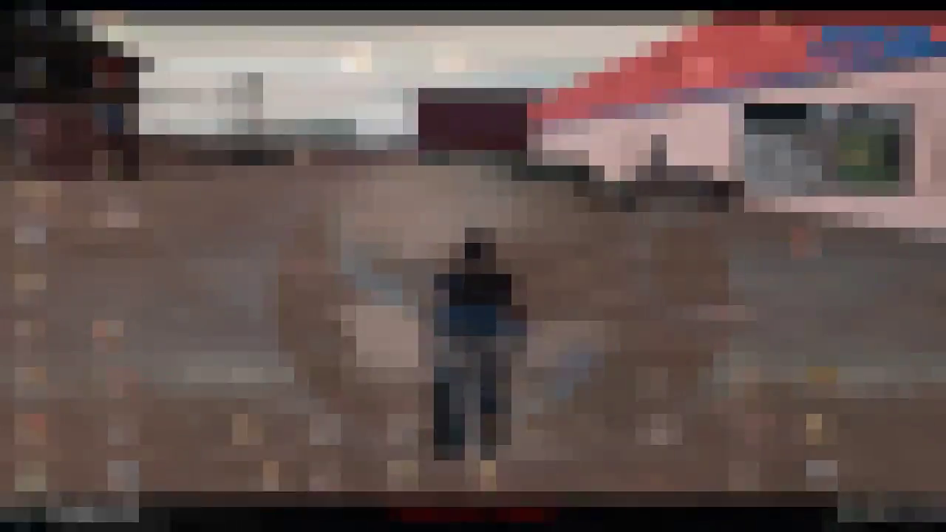
# - Run around the warehouse yard, past the gatehouse and along the wall, then pause the game
pyautogui.press('w')
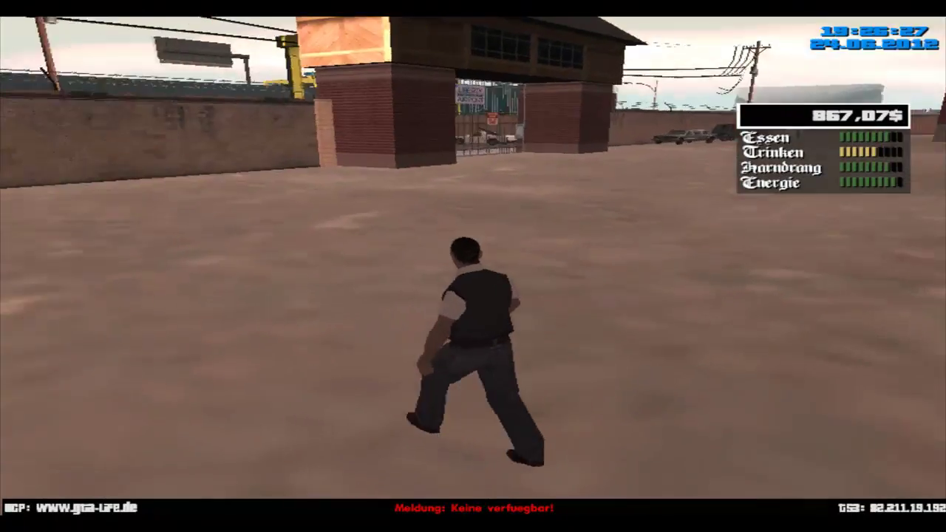
pyautogui.press('w')
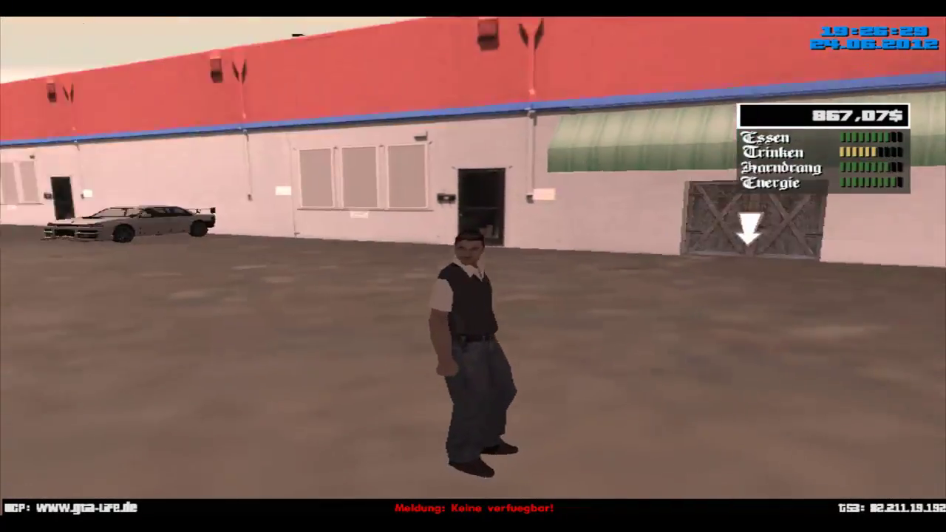
pyautogui.press('w')
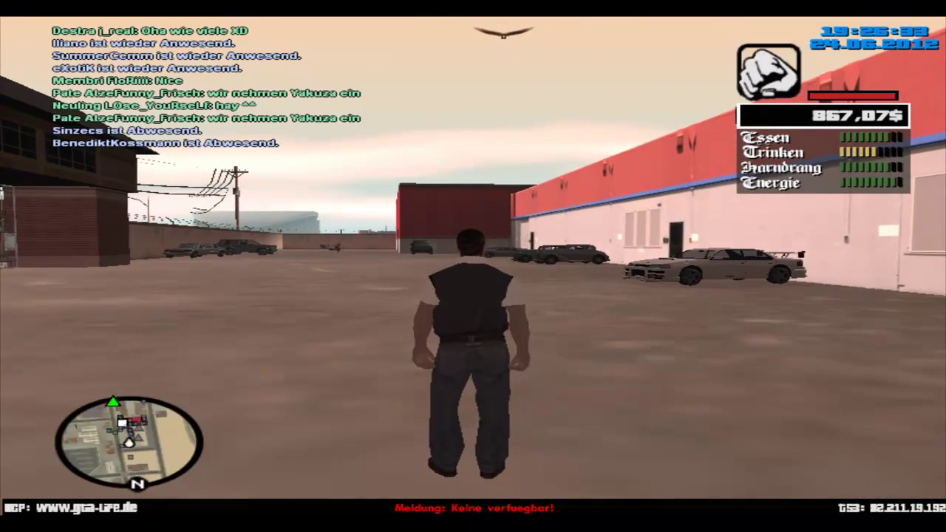
pyautogui.press('w')
pyautogui.press('w')
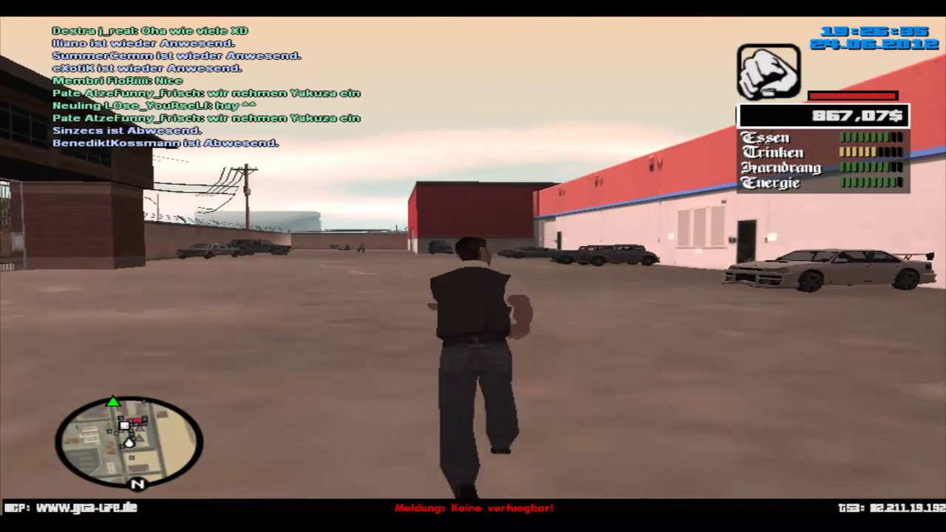
pyautogui.press('w')
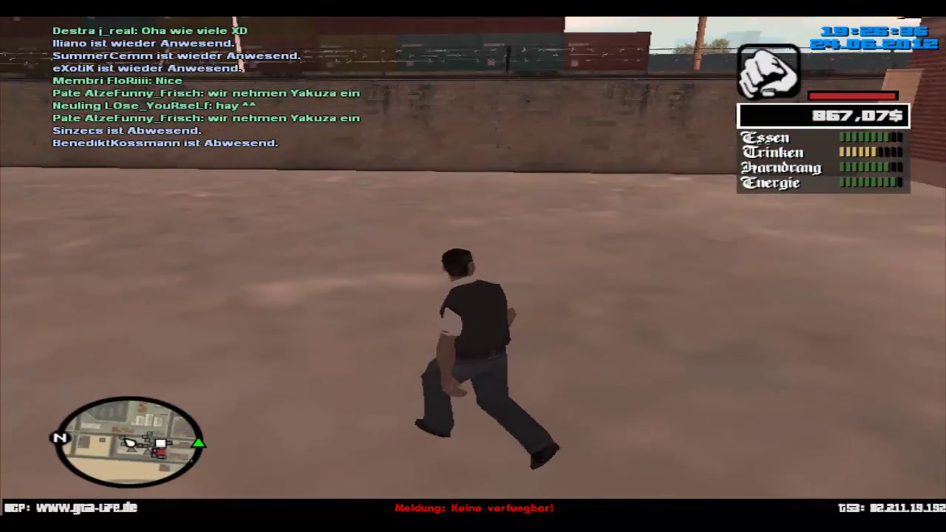
pyautogui.press('w')
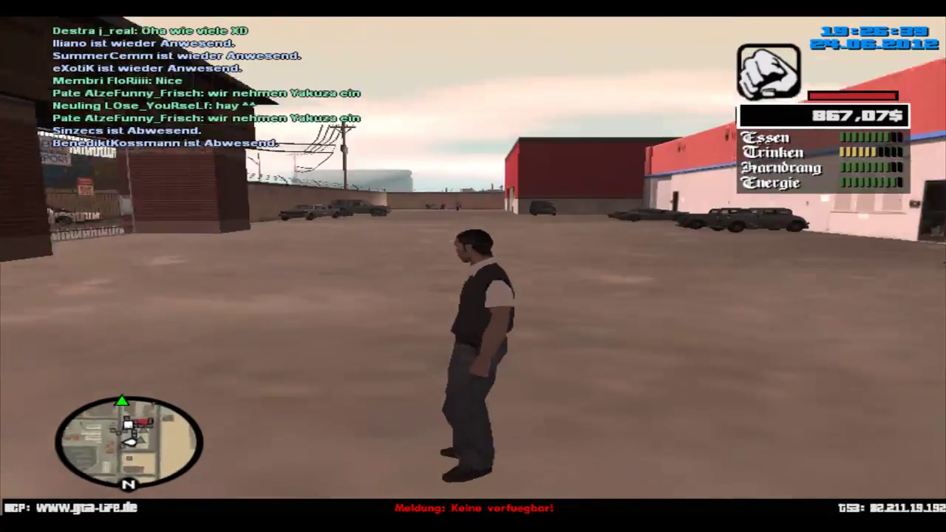
pyautogui.press('w')
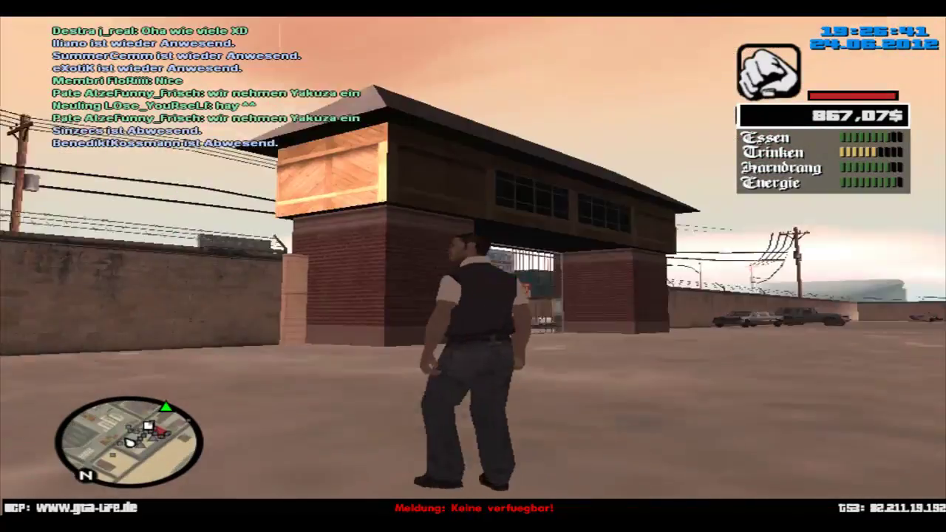
pyautogui.press('w')
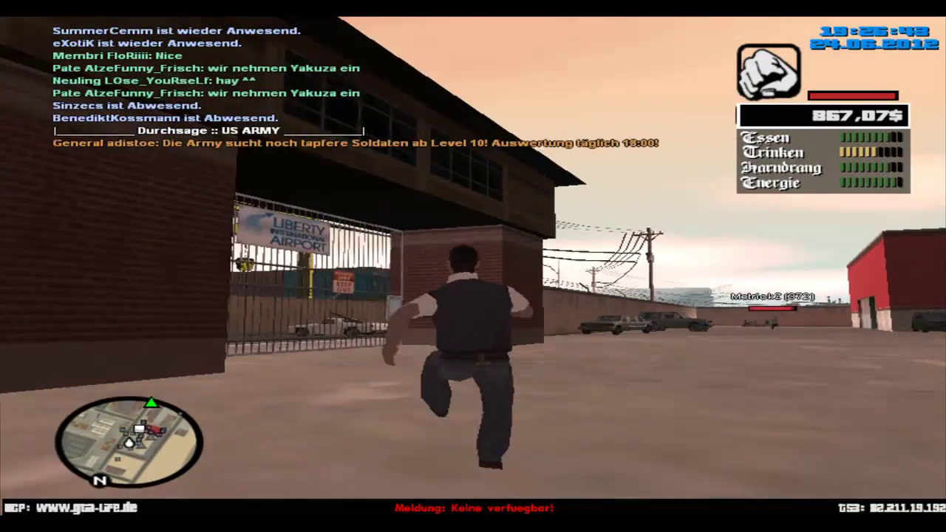
pyautogui.press('w')
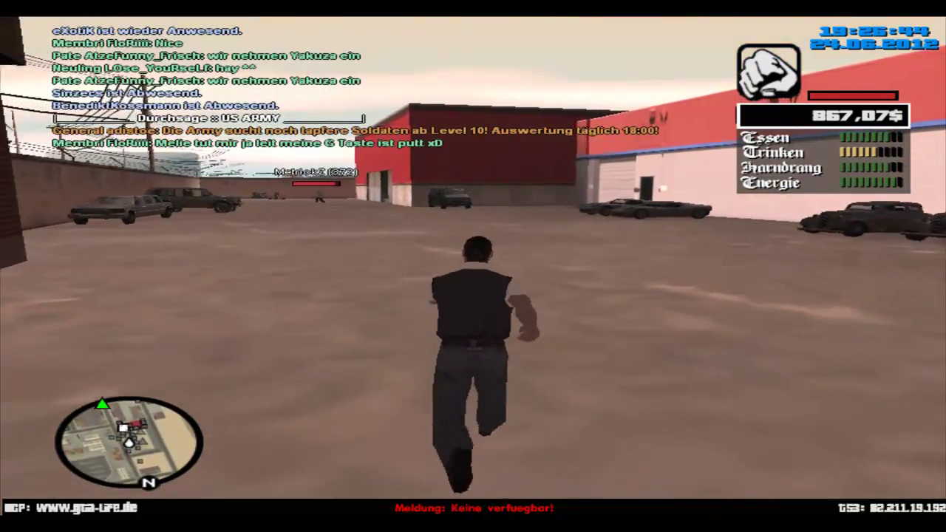
pyautogui.press('w')
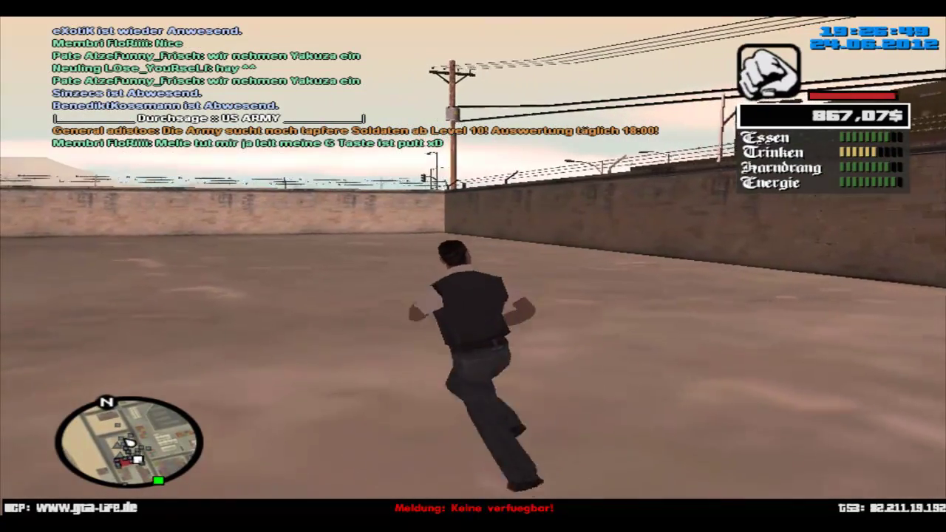
pyautogui.press('w')
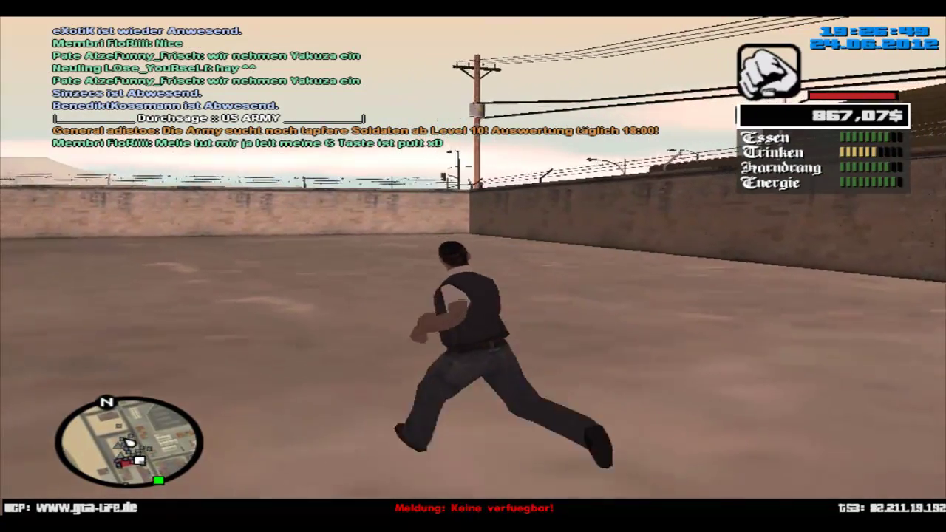
pyautogui.press('w')
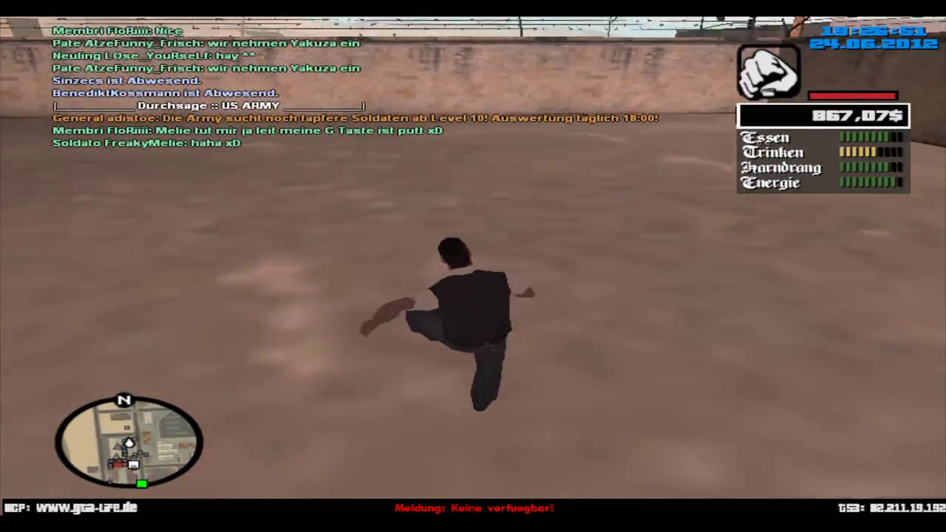
pyautogui.press('w')
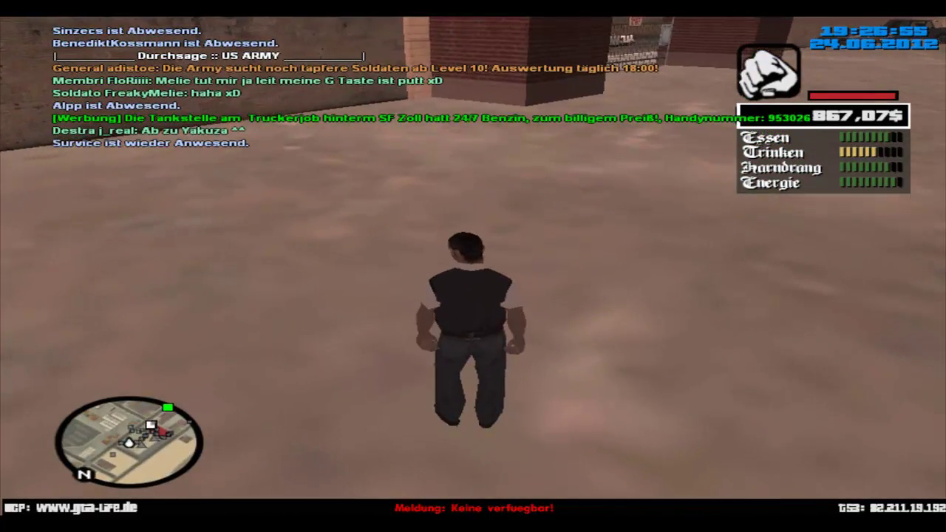
pyautogui.press('Escape')
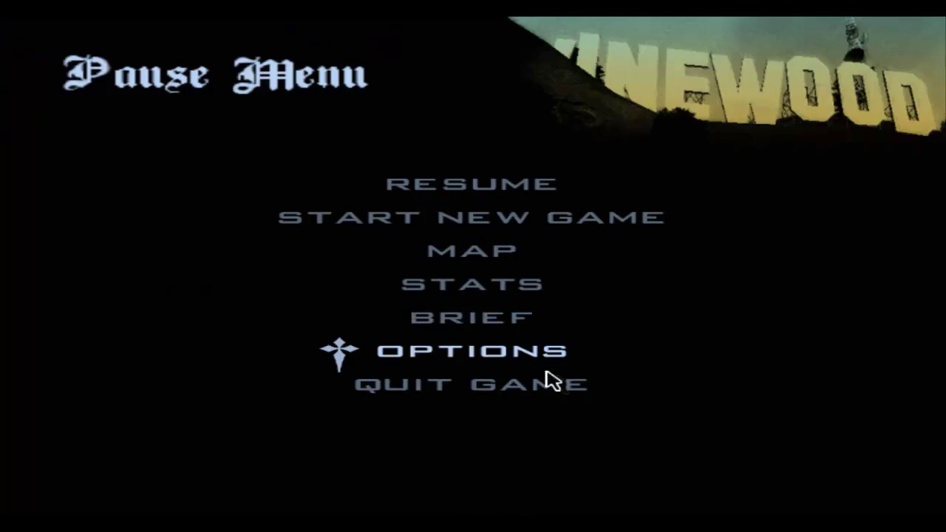
# - Open the pause-menu map, zoom out and pan toward Los Santos, then resume play
pyautogui.click(516, 352)
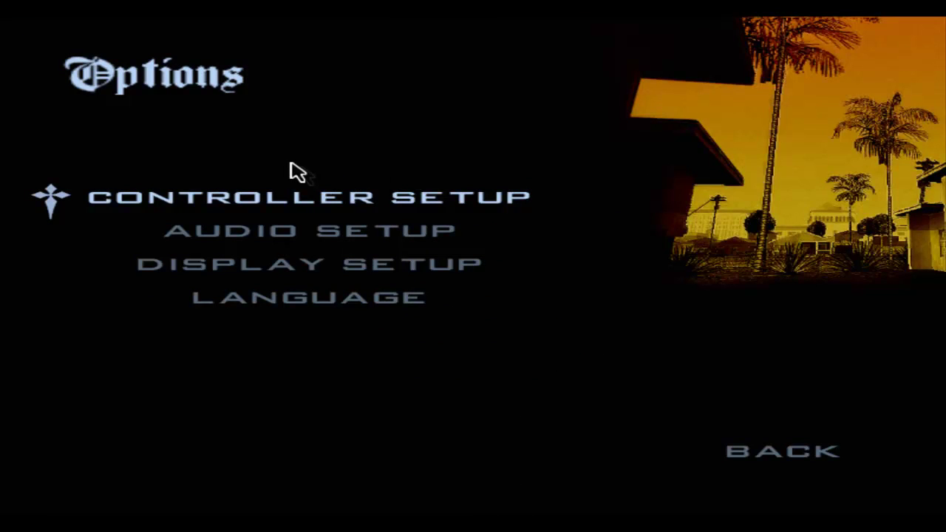
pyautogui.press('Escape')
pyautogui.click(479, 267)
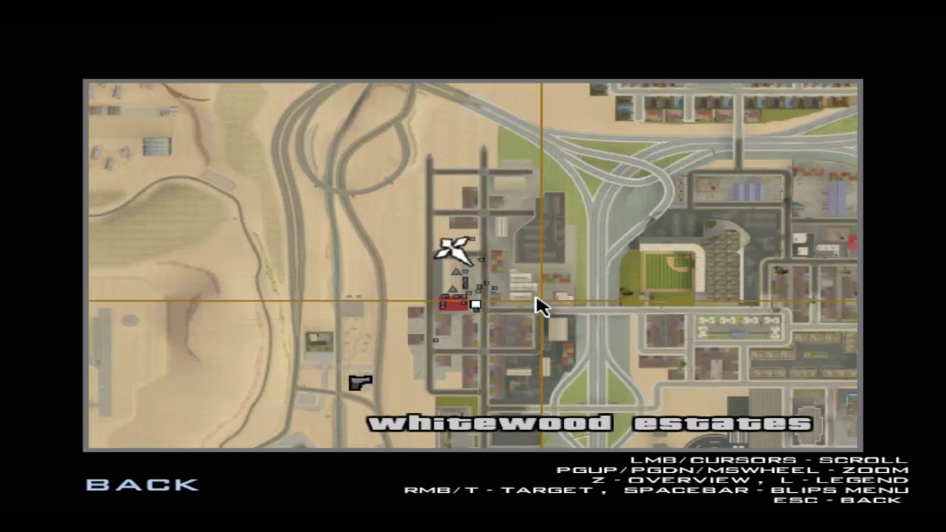
pyautogui.scroll(-10, 516, 292)
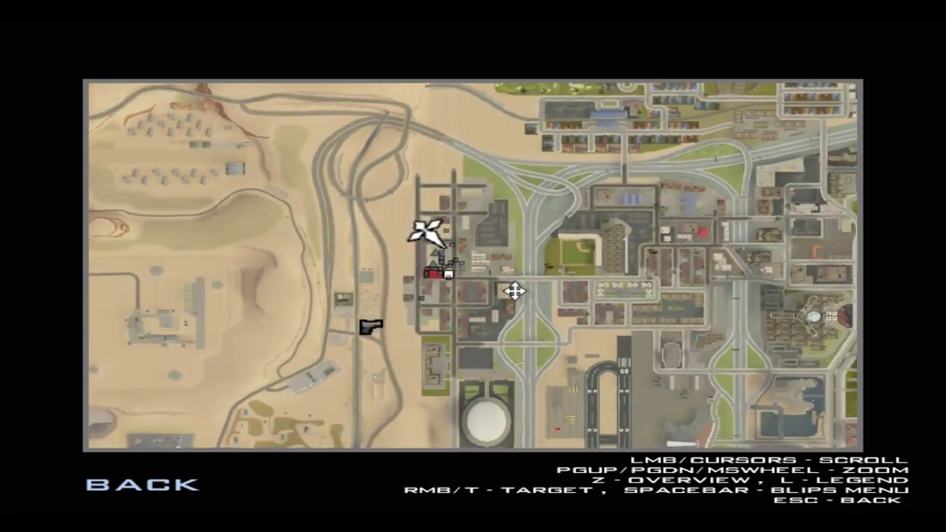
pyautogui.scroll(-8, 527, 289)
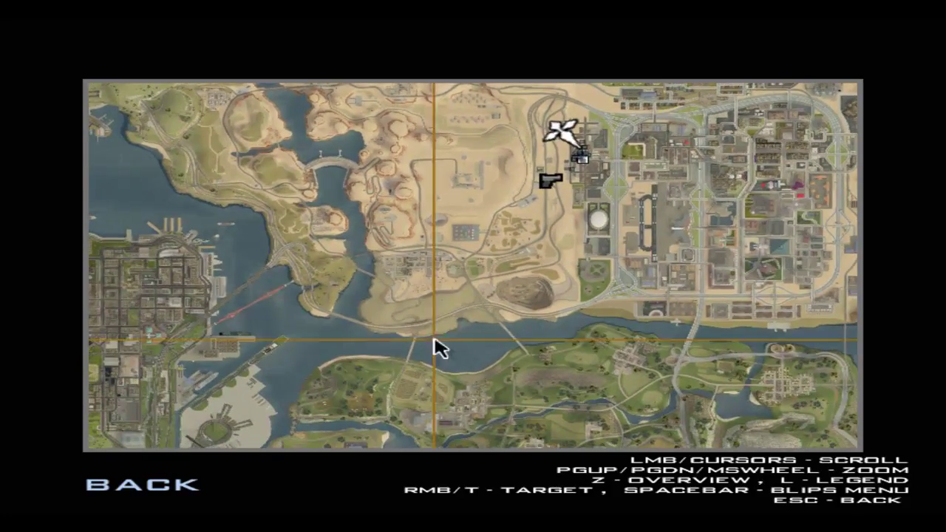
pyautogui.moveTo(436, 347); pyautogui.dragTo(687, 378)
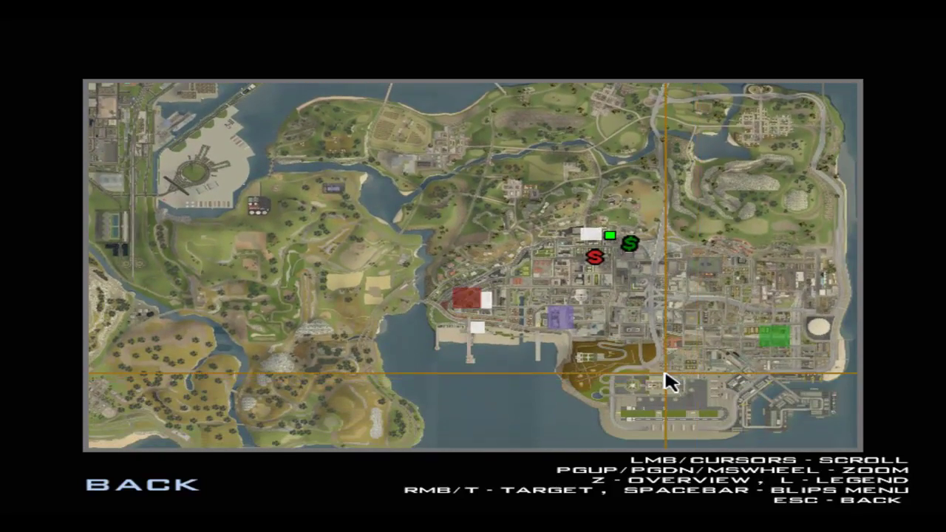
pyautogui.press('Escape')
pyautogui.press('Escape')
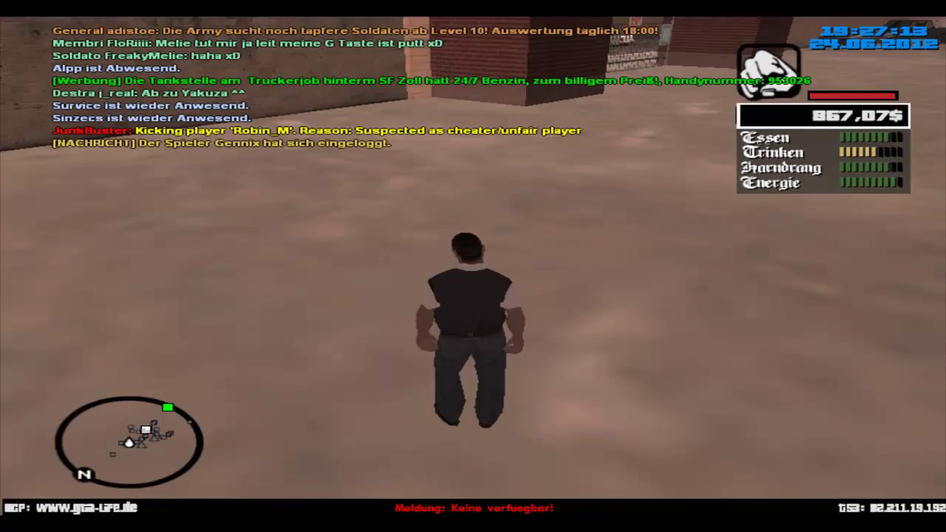
pyautogui.press('w')
pyautogui.press('space')
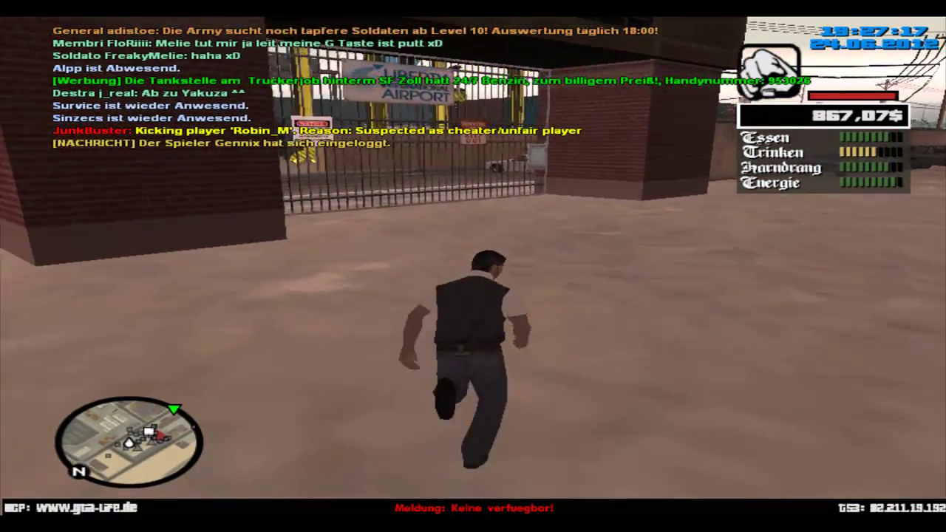
pyautogui.press('d')
pyautogui.press('a')
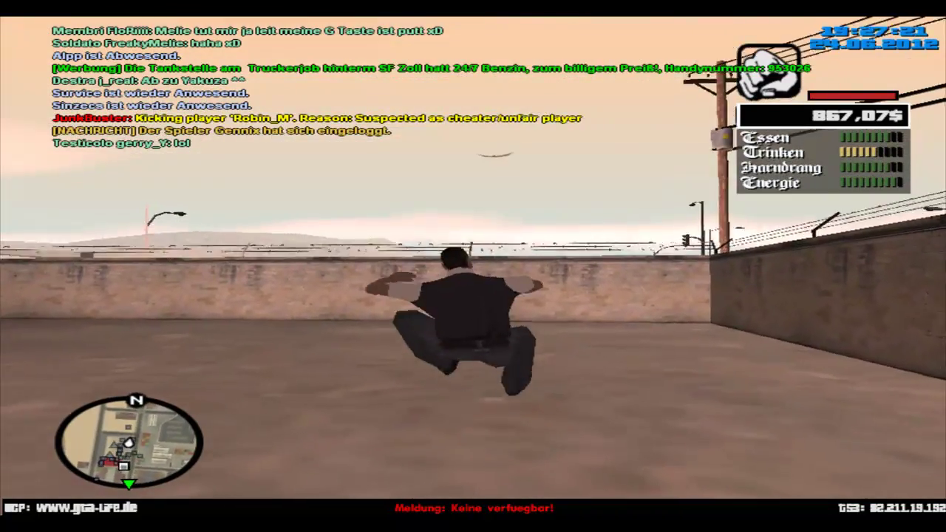
pyautogui.press('space')
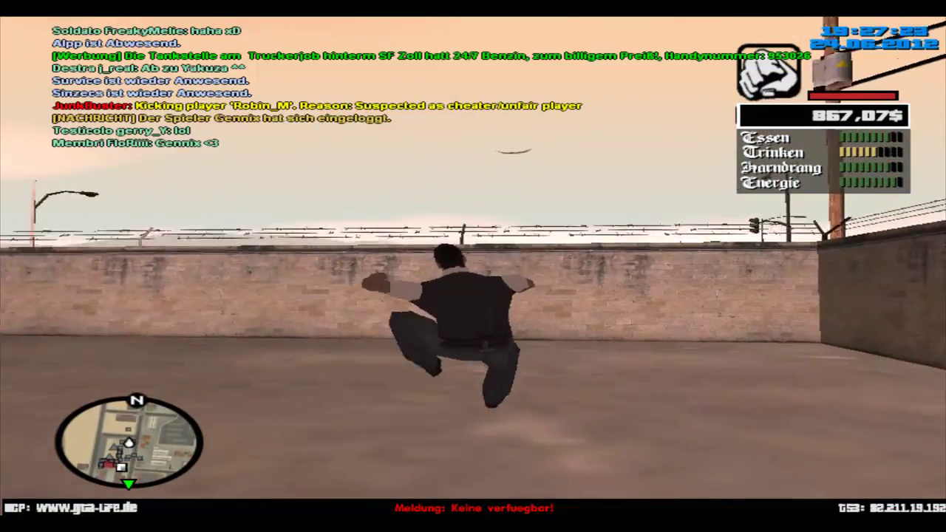
pyautogui.press('s')
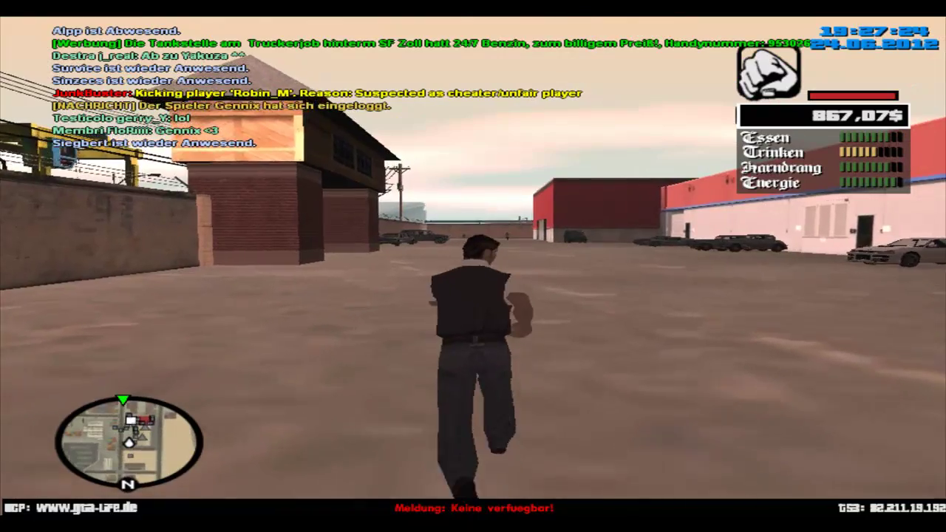
pyautogui.press('a')
pyautogui.press('s')
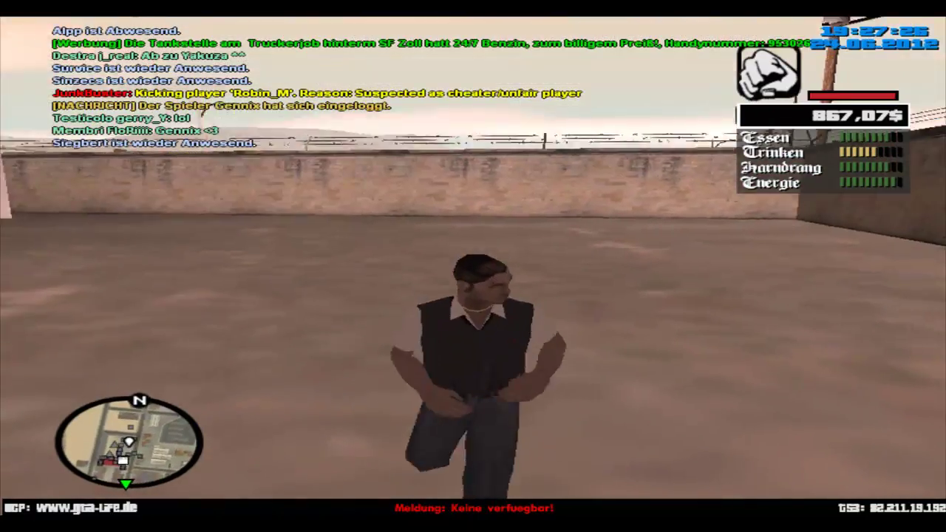
pyautogui.press('w')
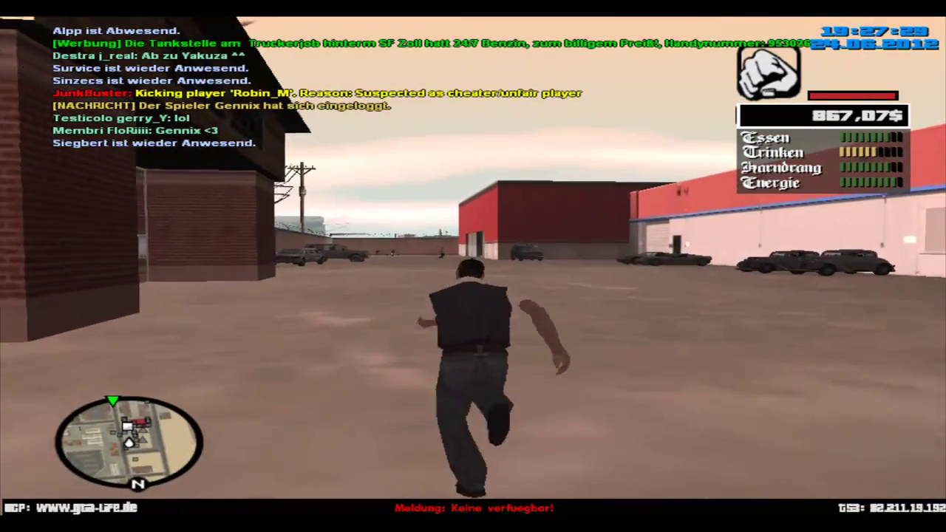
pyautogui.press('a')
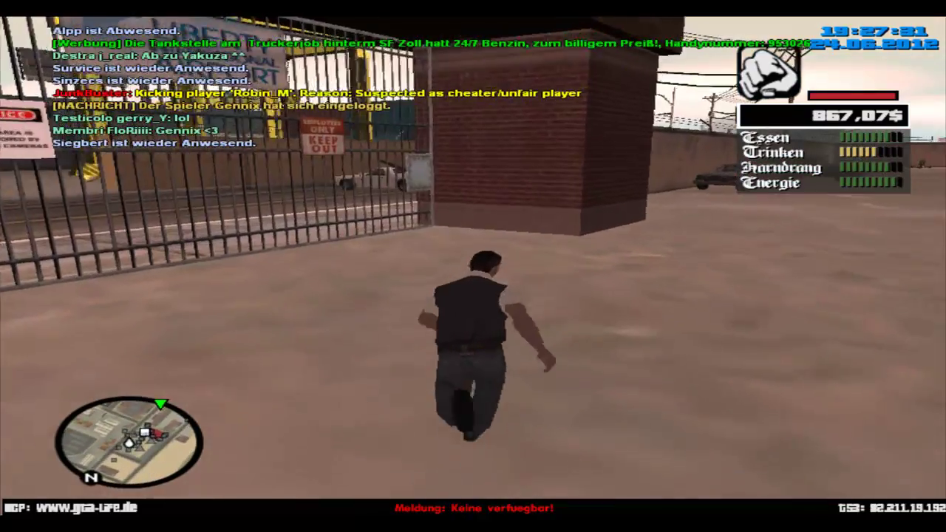
pyautogui.press('d')
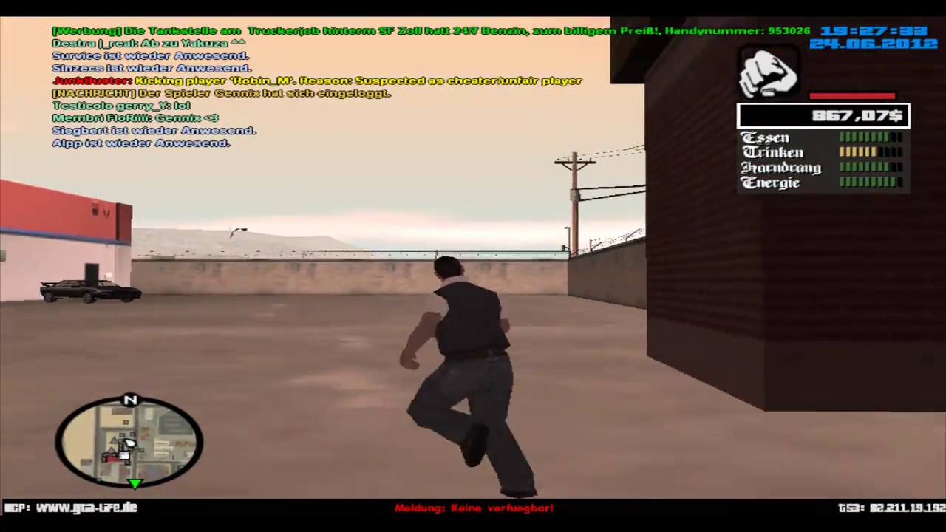
pyautogui.press('a')
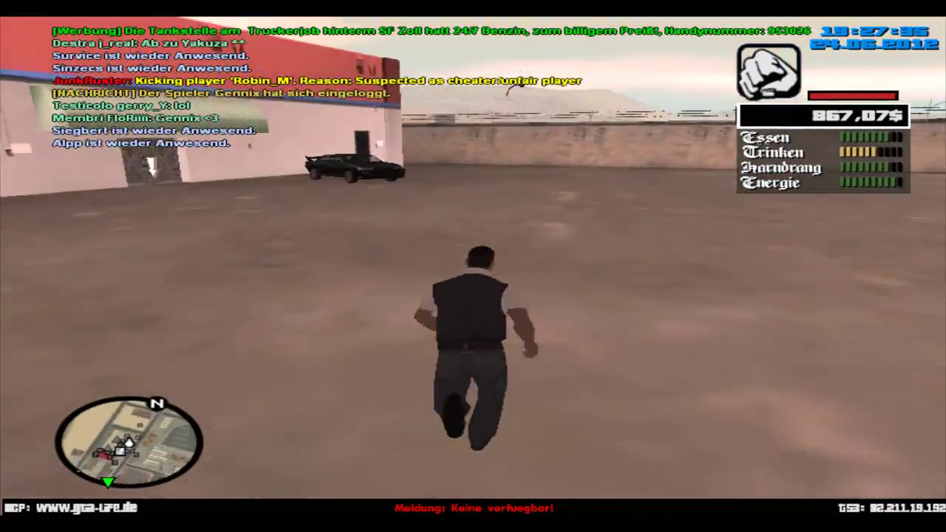
pyautogui.press('w')
pyautogui.press('a')
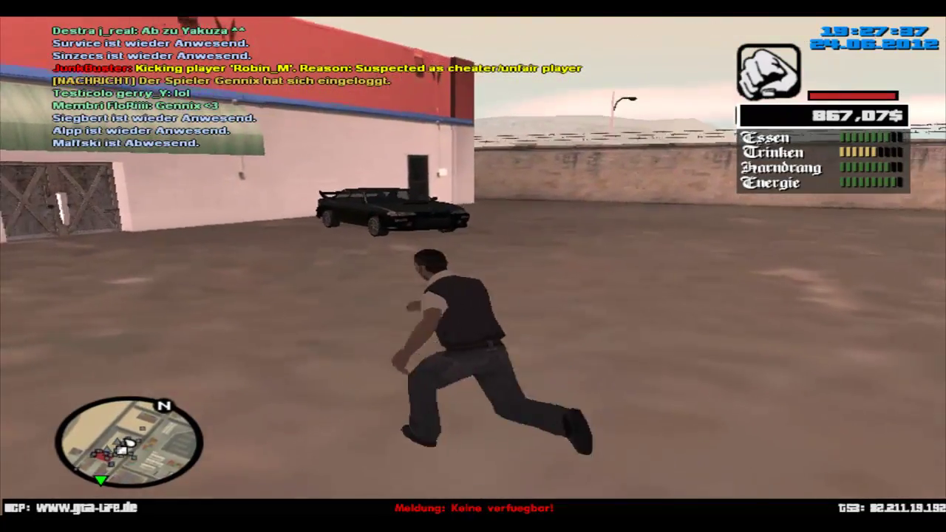
pyautogui.press('shift')
pyautogui.press('d')
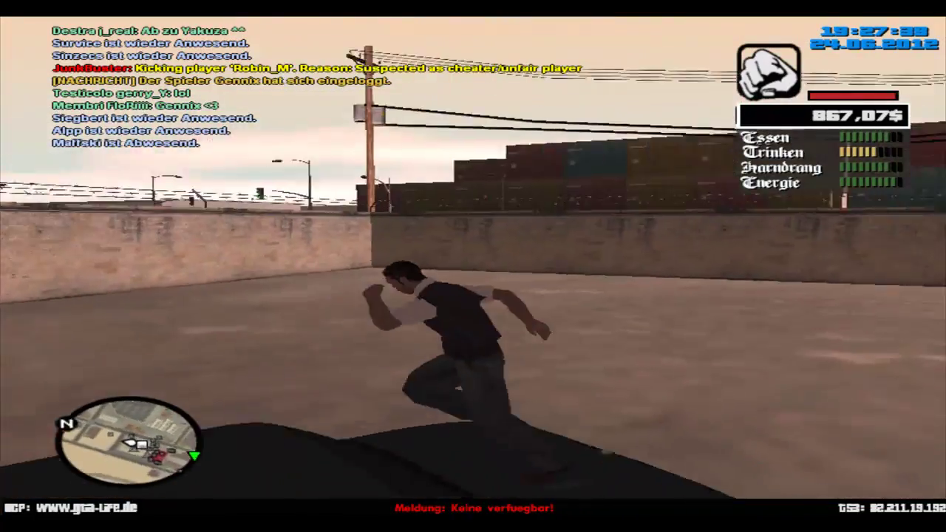
pyautogui.press('s')
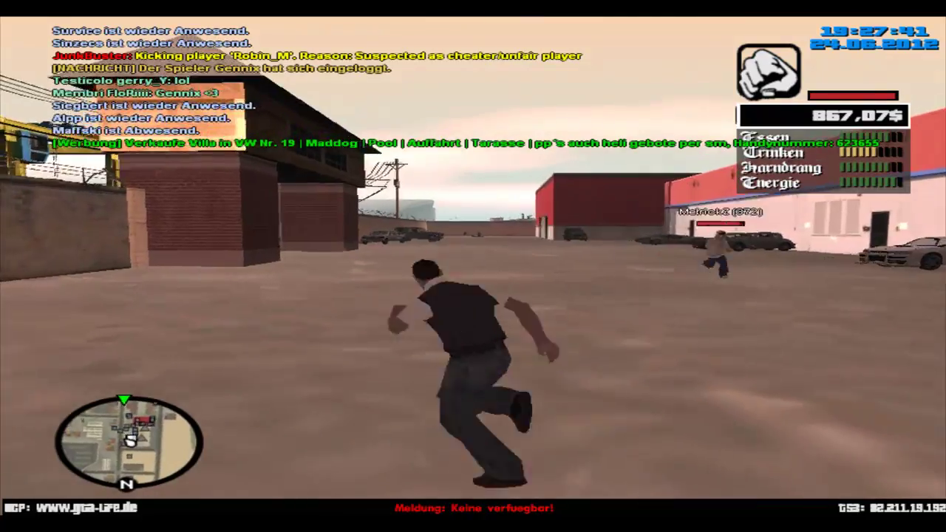
pyautogui.press('a')
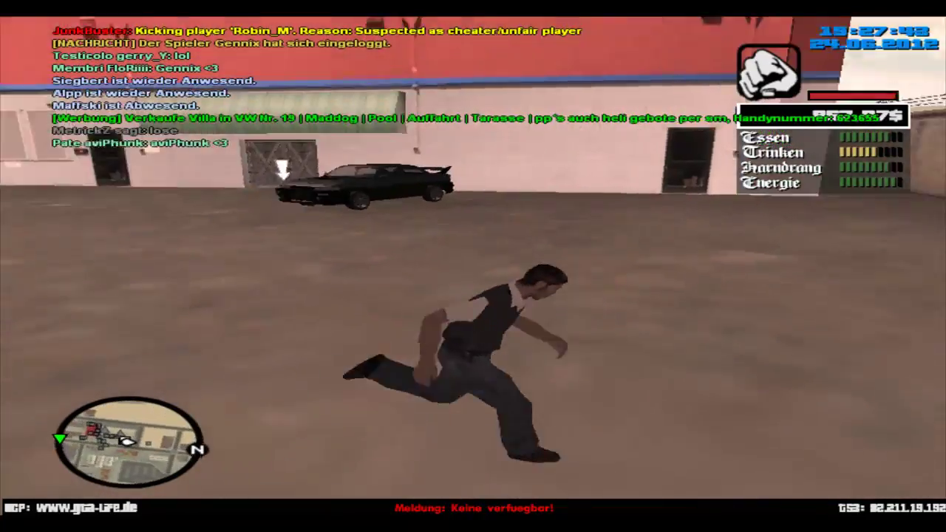